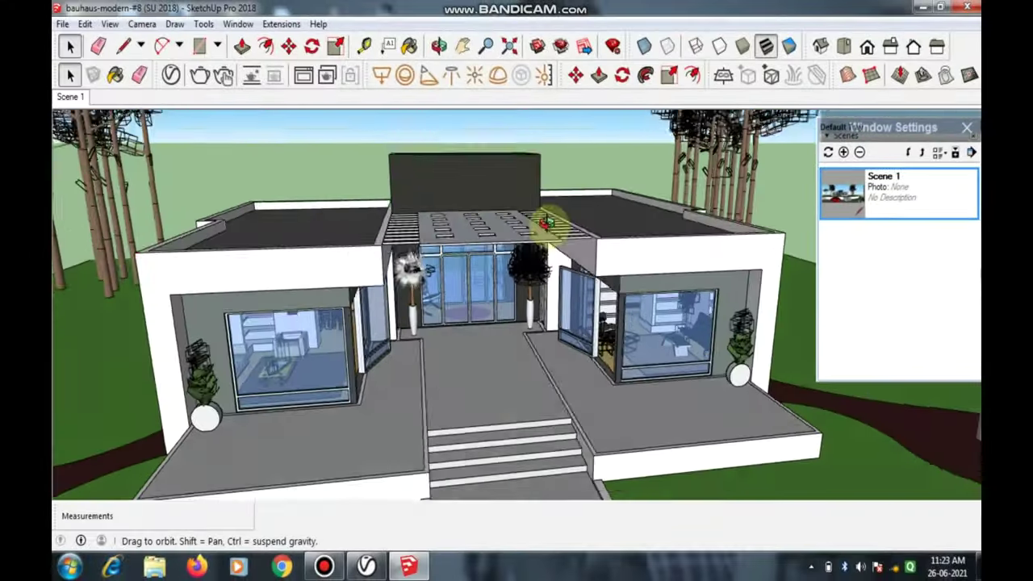
# Step: Orbit the house model to an angled exterior perspective
pyautogui.moveTo(547, 219)
pyautogui.mouseDown(button='middle')
pyautogui.moveTo(492, 351)
pyautogui.moveTo(562, 323)
pyautogui.moveTo(525, 308)
pyautogui.moveTo(477, 311)
pyautogui.moveTo(547, 296)
pyautogui.mouseUp(button='middle')
# Step: Zoom and orbit out to look down over the whole site, trees and driveway
pyautogui.scroll(3, 560, 282)
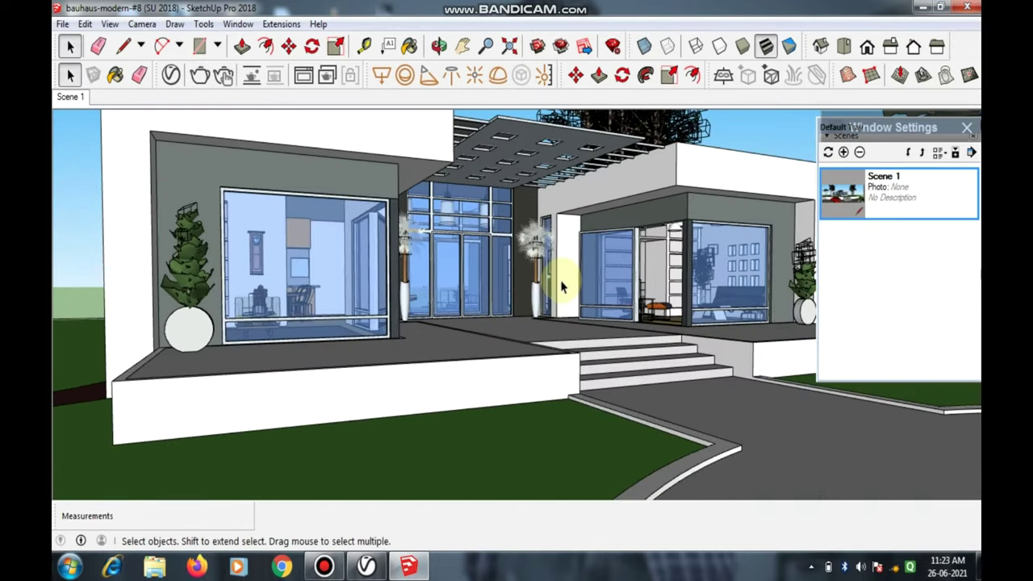
pyautogui.scroll(3, 395, 250)
pyautogui.scroll(-5, 395, 251)
pyautogui.scroll(-3, 350, 312)
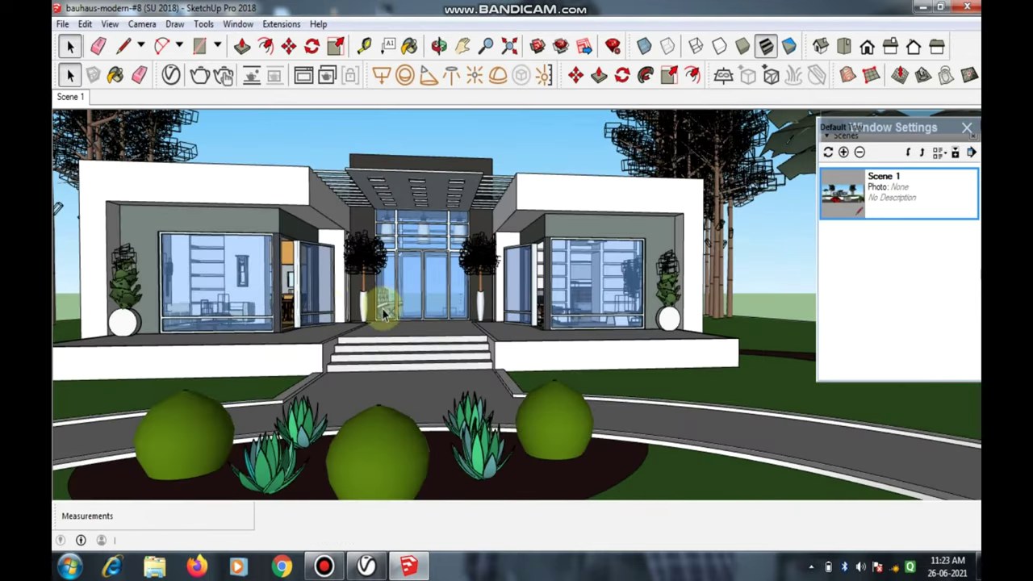
pyautogui.moveTo(349, 312)
pyautogui.mouseDown(button='middle')
pyautogui.moveTo(406, 335)
pyautogui.moveTo(538, 270)
pyautogui.mouseUp(button='middle')
pyautogui.scroll(-3, 537, 270)
pyautogui.scroll(-3, 473, 272)
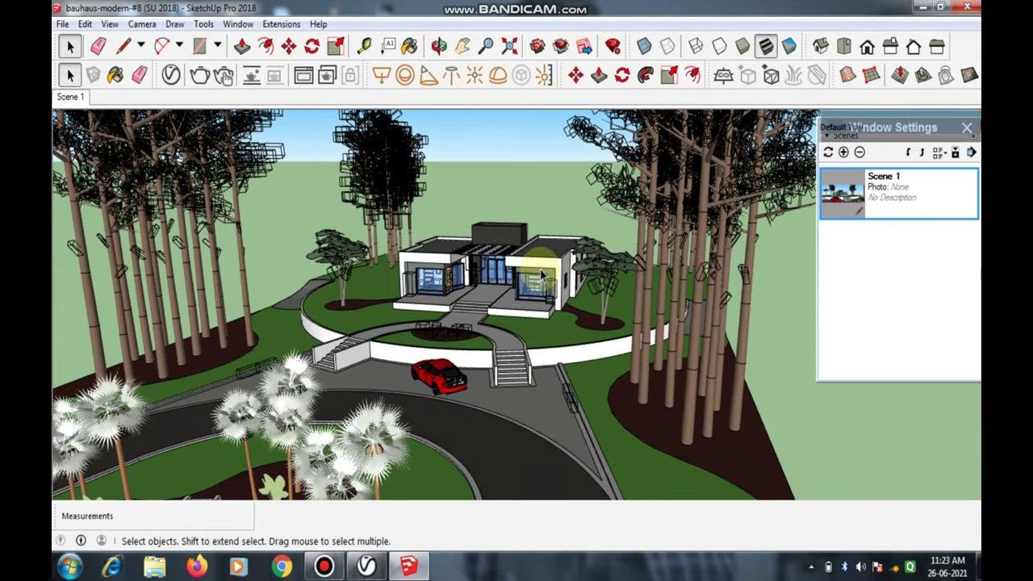
pyautogui.moveTo(473, 272); pyautogui.dragTo(550, 338, button='middle')
pyautogui.scroll(-3, 549, 339)
pyautogui.scroll(-3, 500, 307)
pyautogui.moveTo(501, 306)
pyautogui.mouseDown(button='middle')
pyautogui.moveTo(560, 430)
pyautogui.moveTo(560, 458)
pyautogui.mouseUp(button='middle')
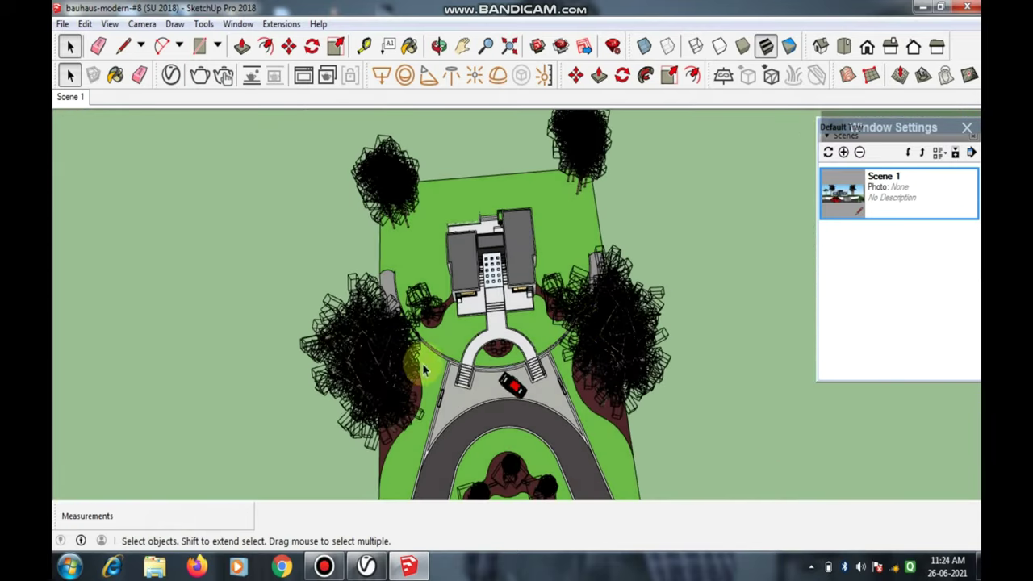
# Step: Orbit back to eye level and settle on a frontal view past the driveway and red car
pyautogui.moveTo(456, 367); pyautogui.dragTo(468, 279, button='middle')
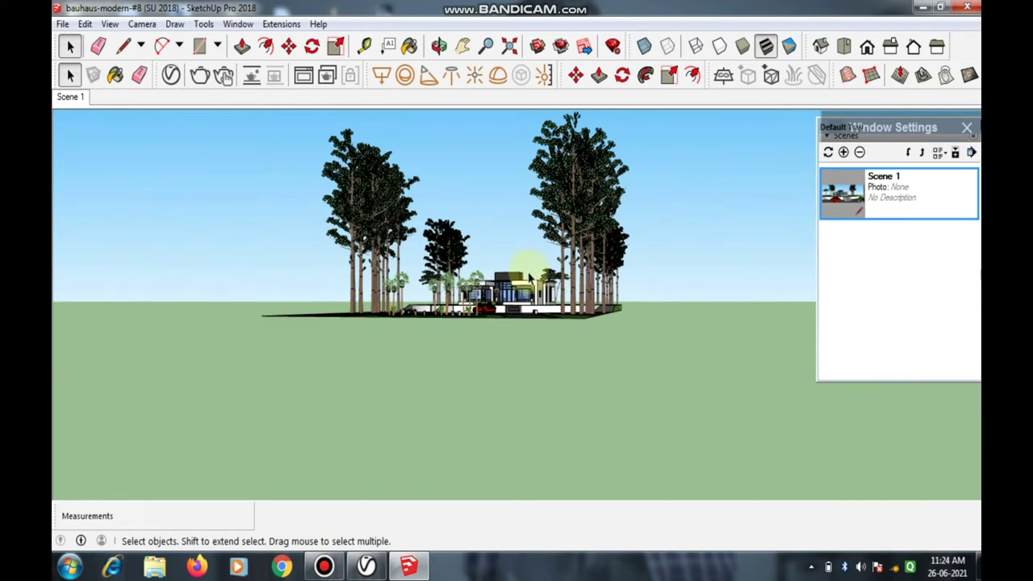
pyautogui.scroll(2, 474, 286)
pyautogui.scroll(3, 484, 282)
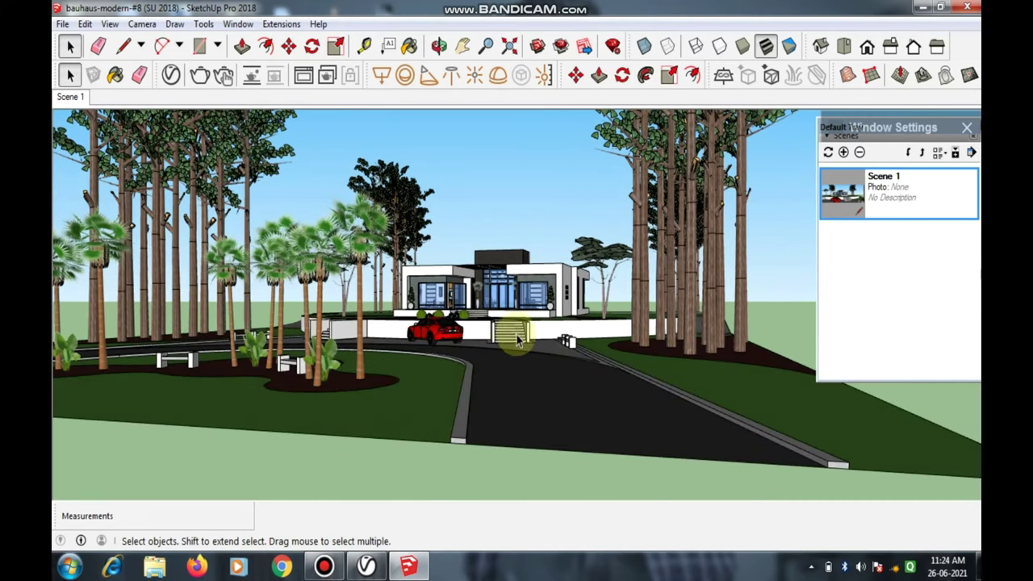
pyautogui.moveTo(507, 323); pyautogui.dragTo(484, 311, button='middle')
pyautogui.scroll(3, 495, 265)
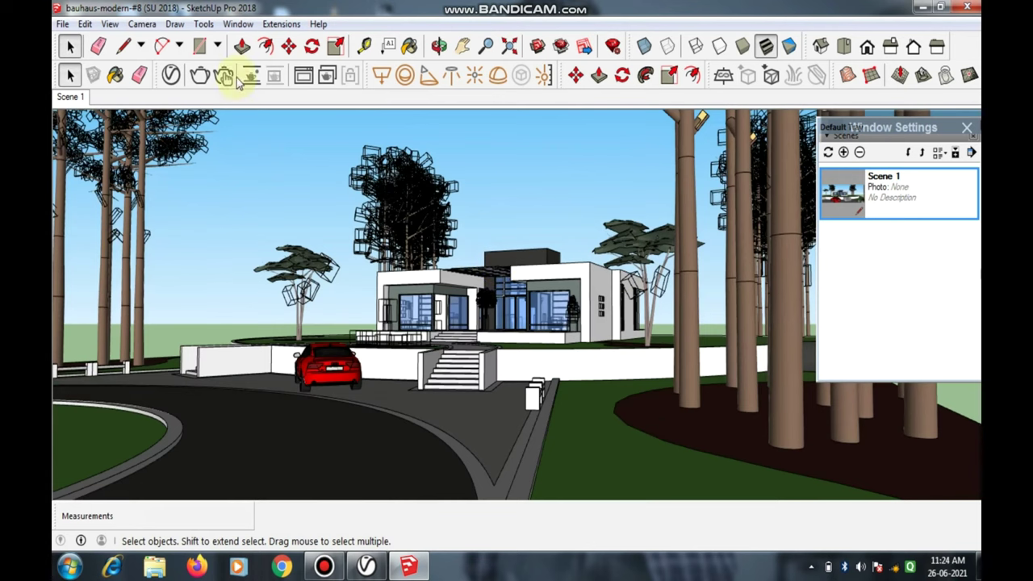
pyautogui.moveTo(355, 286); pyautogui.dragTo(627, 164, button='middle')
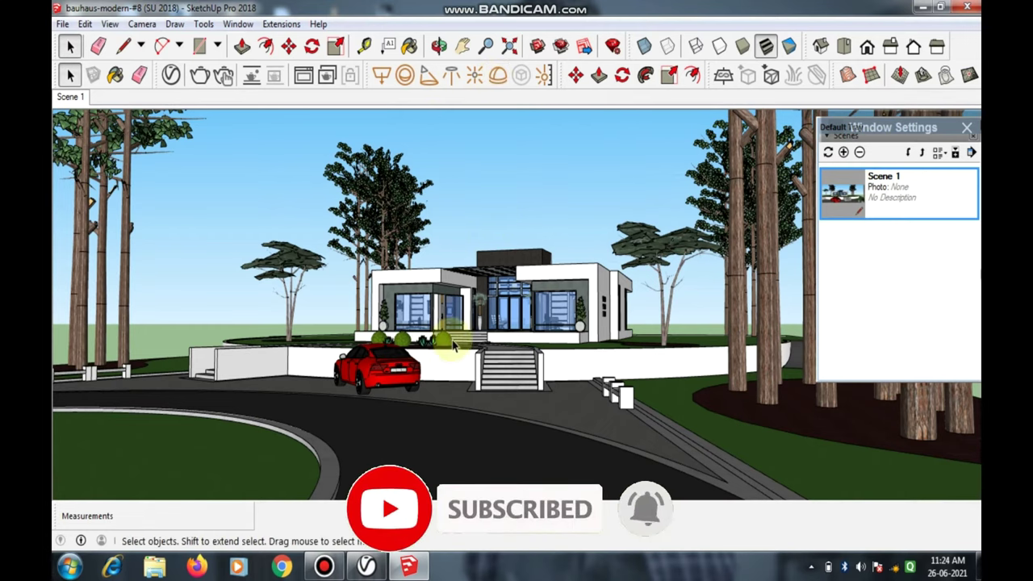
pyautogui.scroll(3, 454, 346)
# Step: Return to the Scene 1 view and confirm the V-Ray Lights list holds only SunLight
pyautogui.click(65, 98)
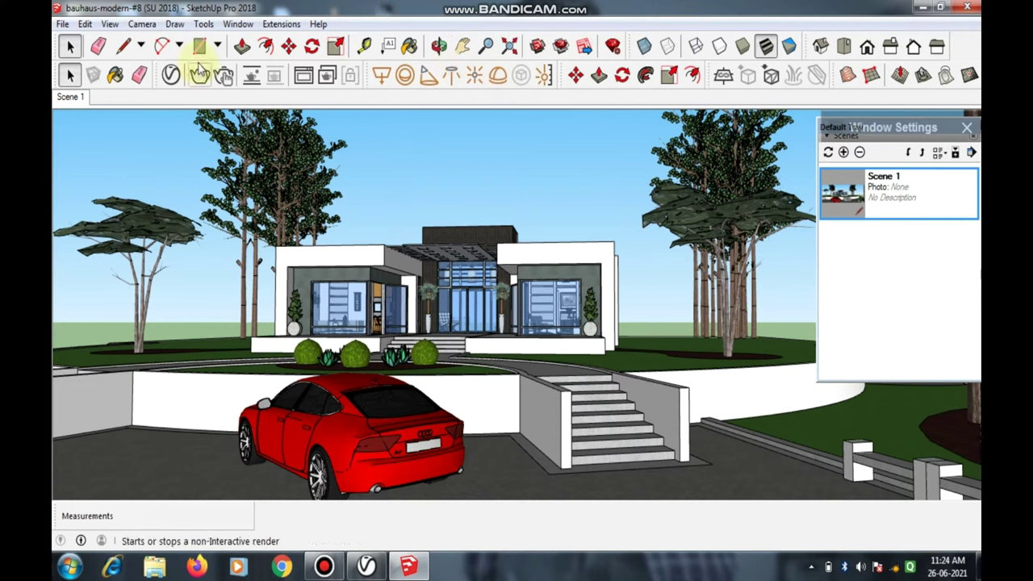
pyautogui.click(170, 75)
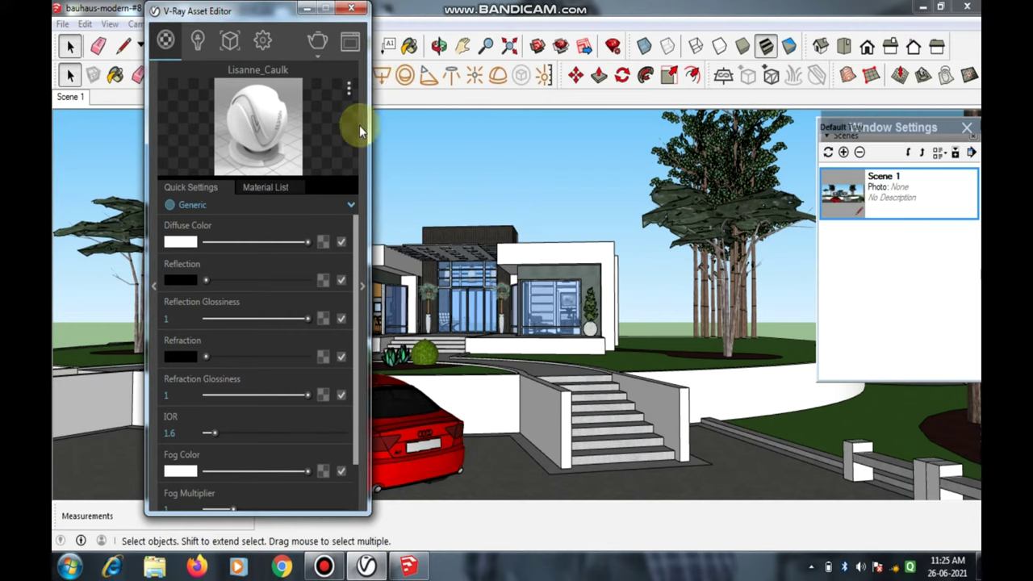
pyautogui.click(196, 42)
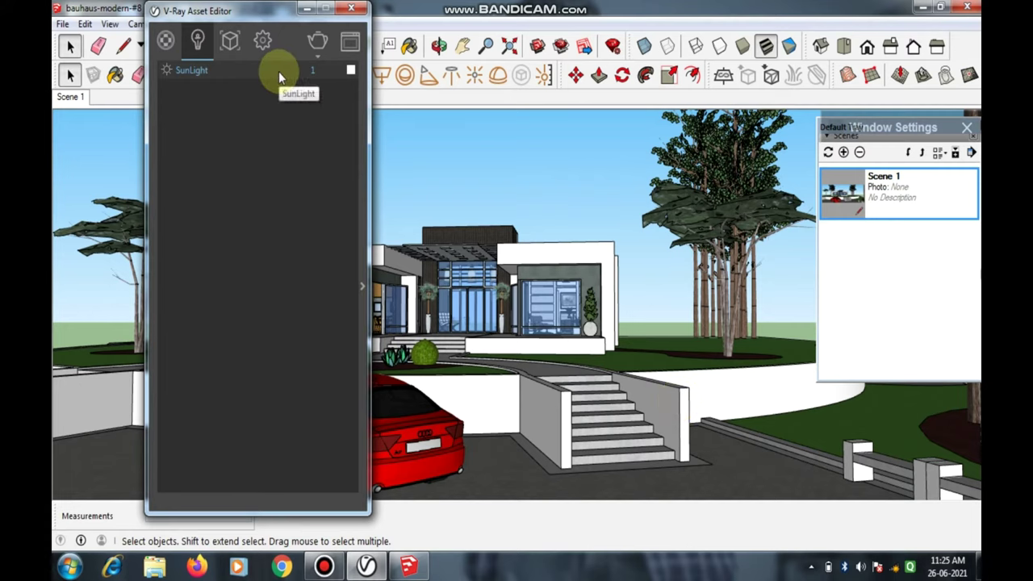
pyautogui.click(307, 10)
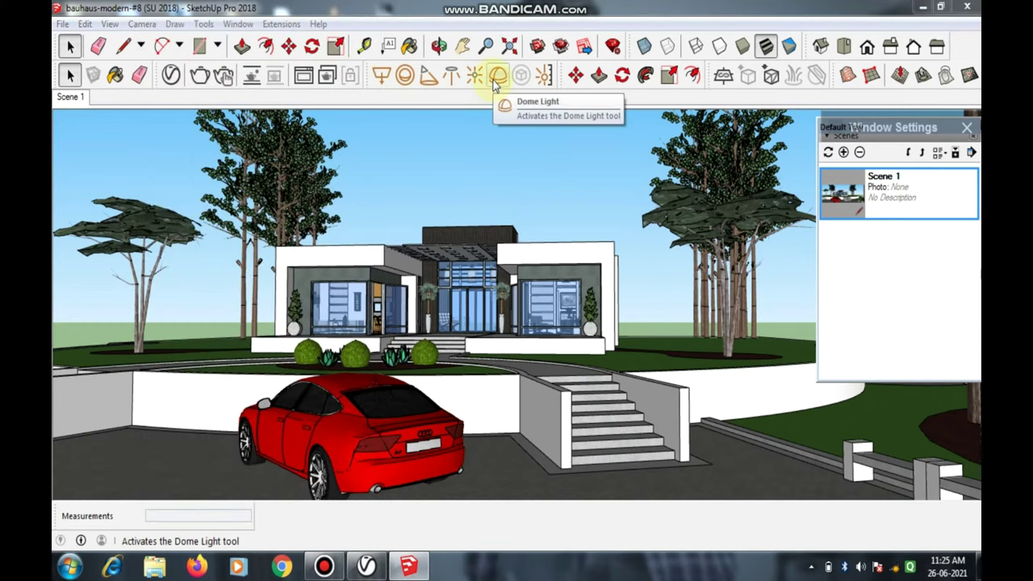
# Step: Zoom in on the lawn and drop a V-Ray Dome Light beside the house
pyautogui.click(497, 77)
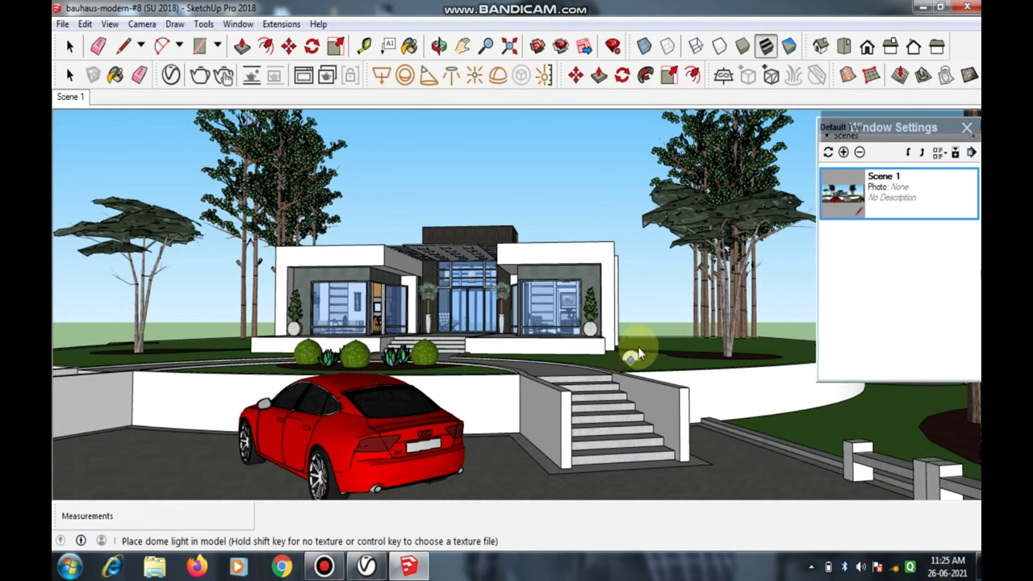
pyautogui.moveTo(634, 348)
pyautogui.mouseDown(button='middle')
pyautogui.moveTo(642, 450)
pyautogui.moveTo(627, 262)
pyautogui.moveTo(665, 363)
pyautogui.mouseUp(button='middle')
pyautogui.scroll(3, 653, 416)
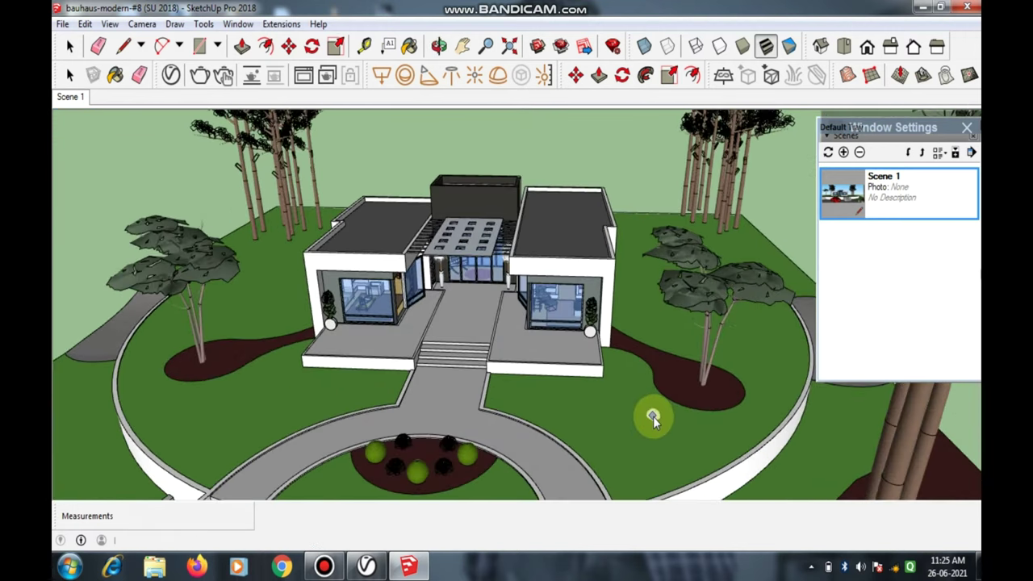
pyautogui.scroll(3, 645, 397)
pyautogui.scroll(2, 643, 398)
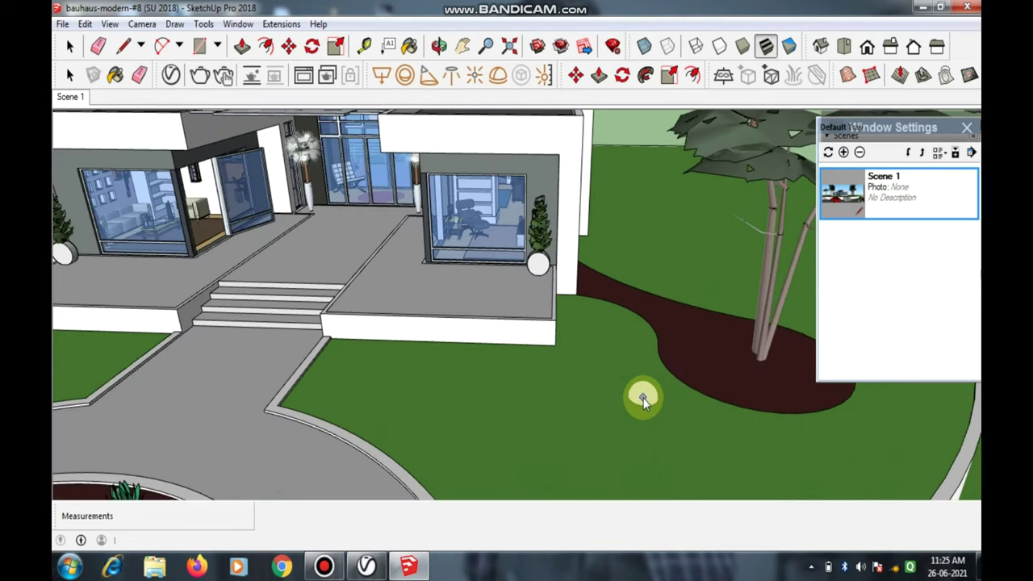
pyautogui.scroll(2, 643, 398)
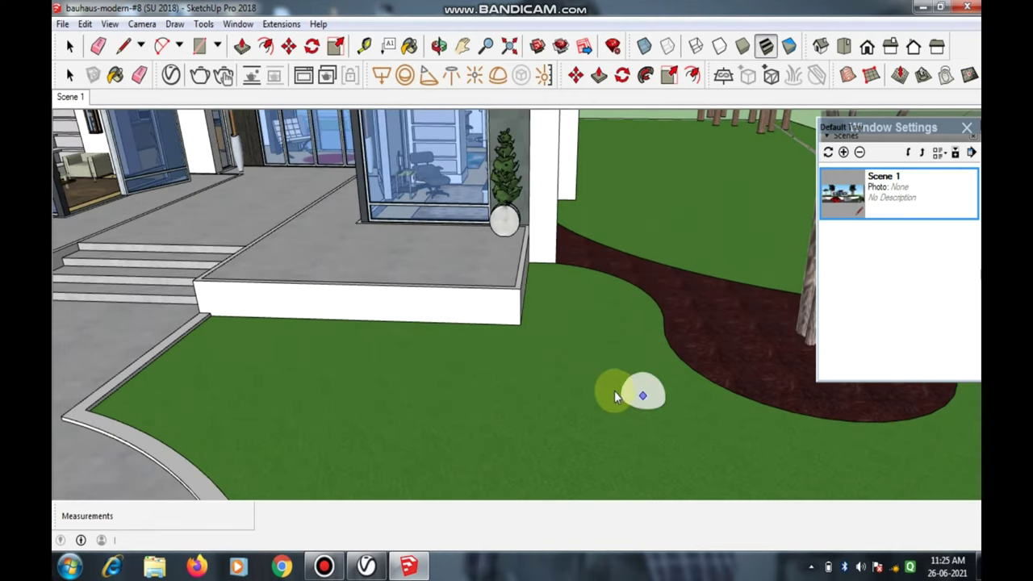
pyautogui.press('space')
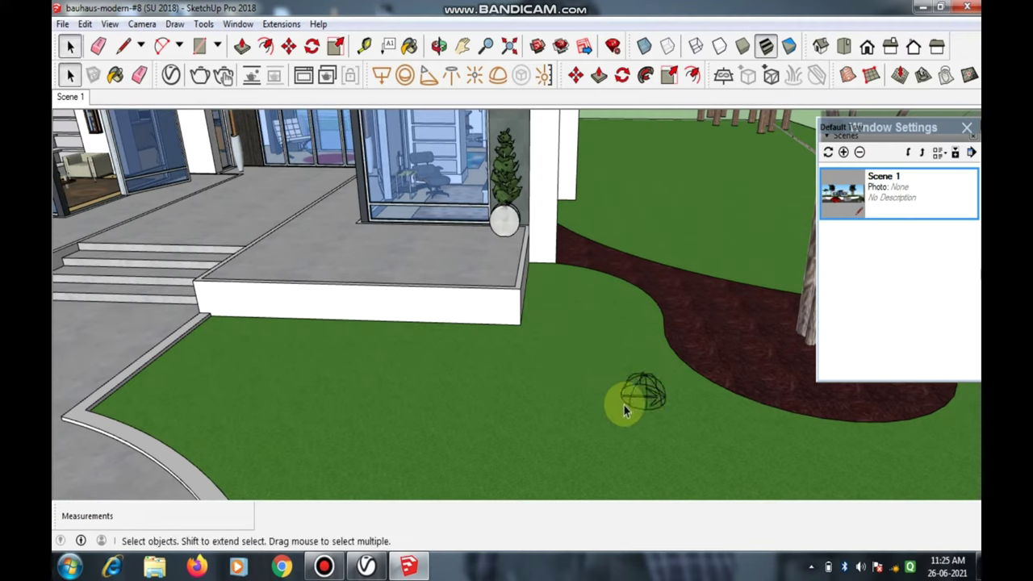
# Step: Select the placed dome light, scale it down, then deselect it
pyautogui.moveTo(654, 436); pyautogui.dragTo(654, 494, button='middle')
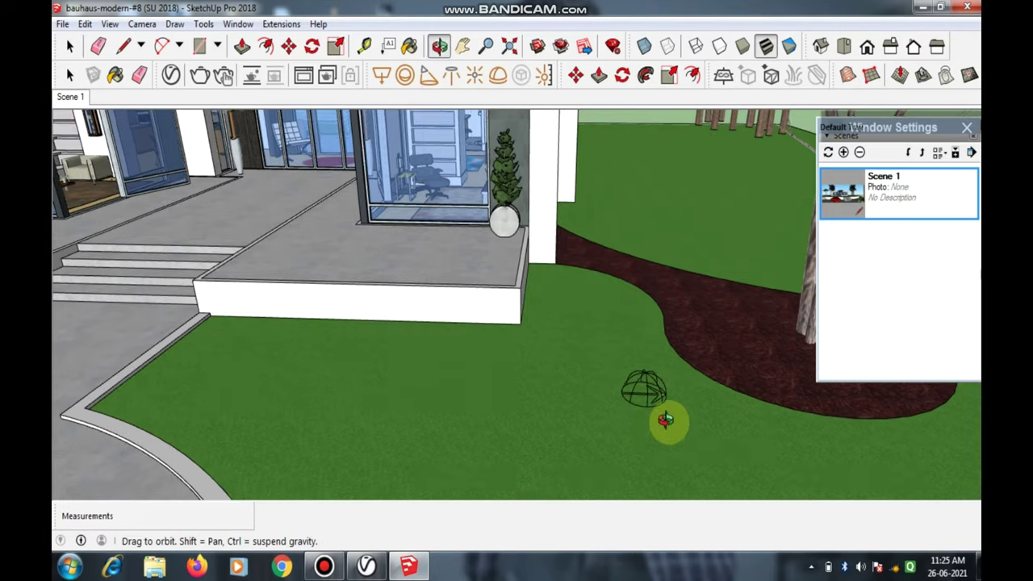
pyautogui.scroll(3, 647, 478)
pyautogui.scroll(2, 647, 477)
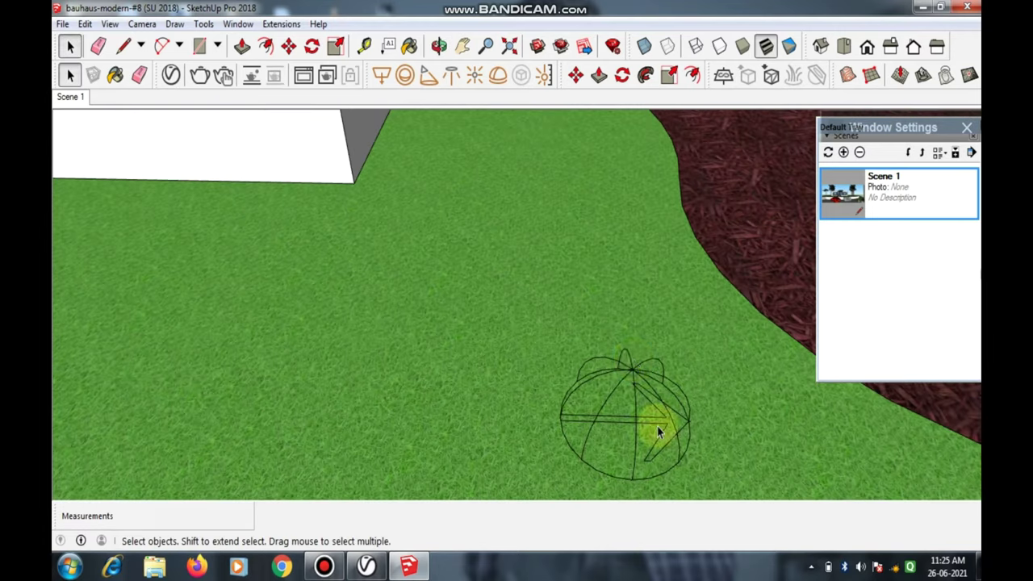
pyautogui.click(634, 363)
pyautogui.scroll(-2, 589, 332)
pyautogui.scroll(-2, 591, 338)
pyautogui.press('s')
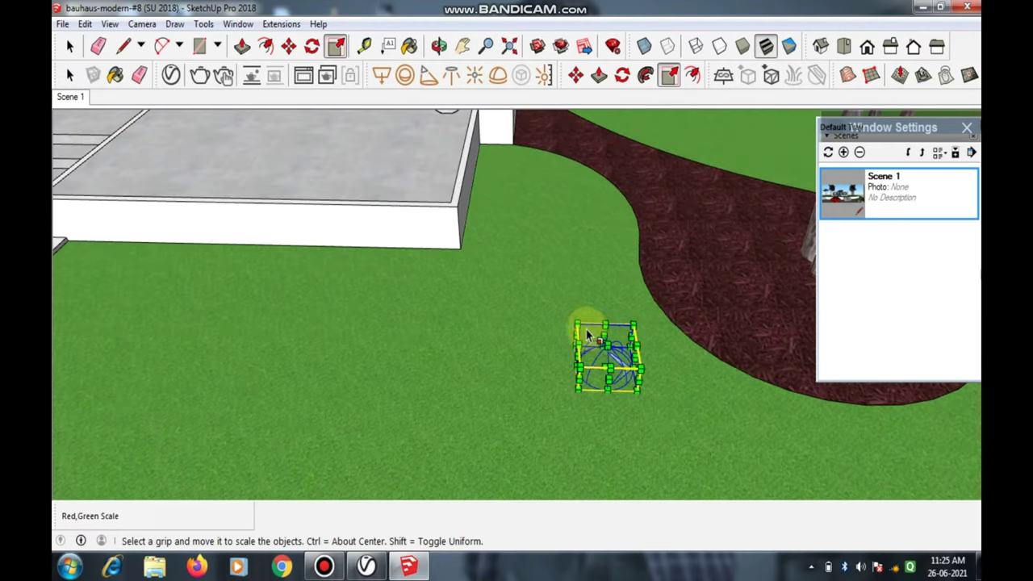
pyautogui.scroll(-1, 548, 290)
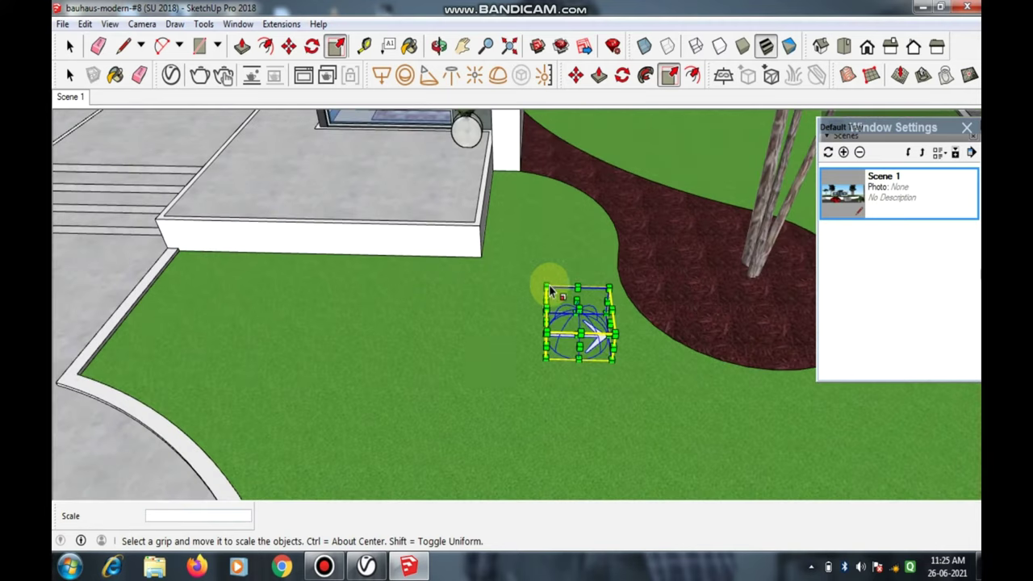
pyautogui.press('space')
pyautogui.click(492, 358)
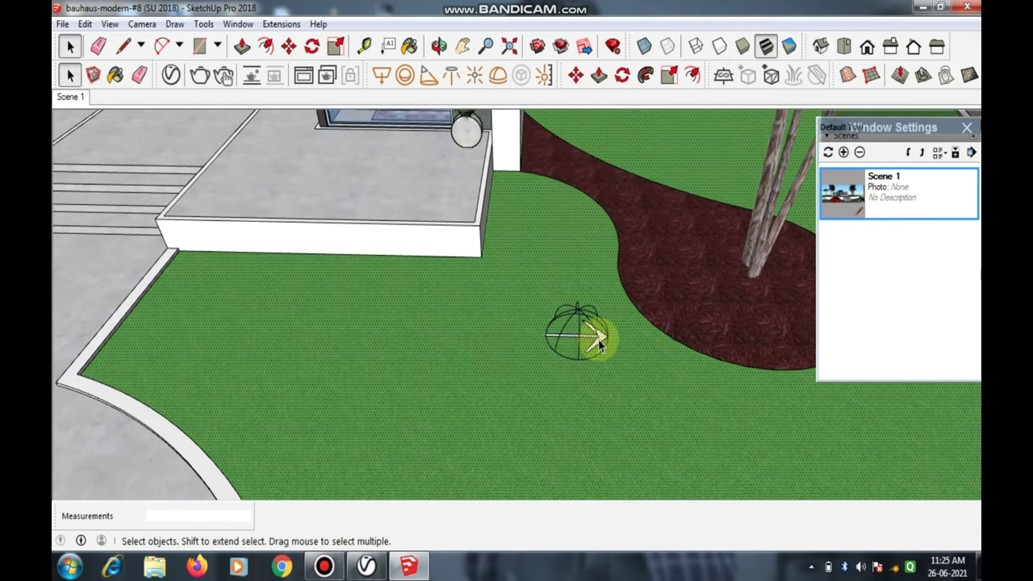
pyautogui.scroll(1, 496, 353)
pyautogui.scroll(-1, 473, 346)
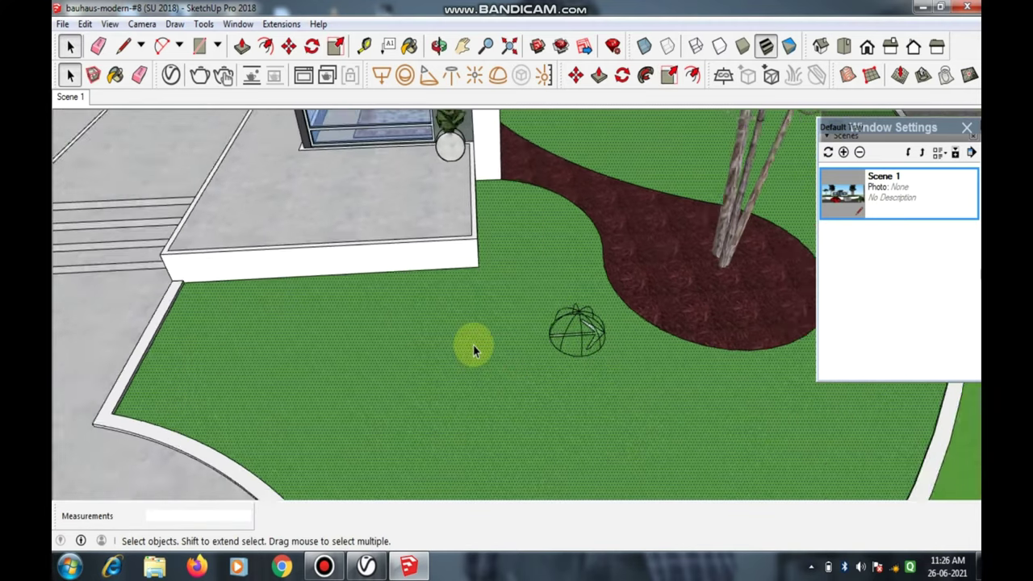
pyautogui.scroll(-2, 517, 343)
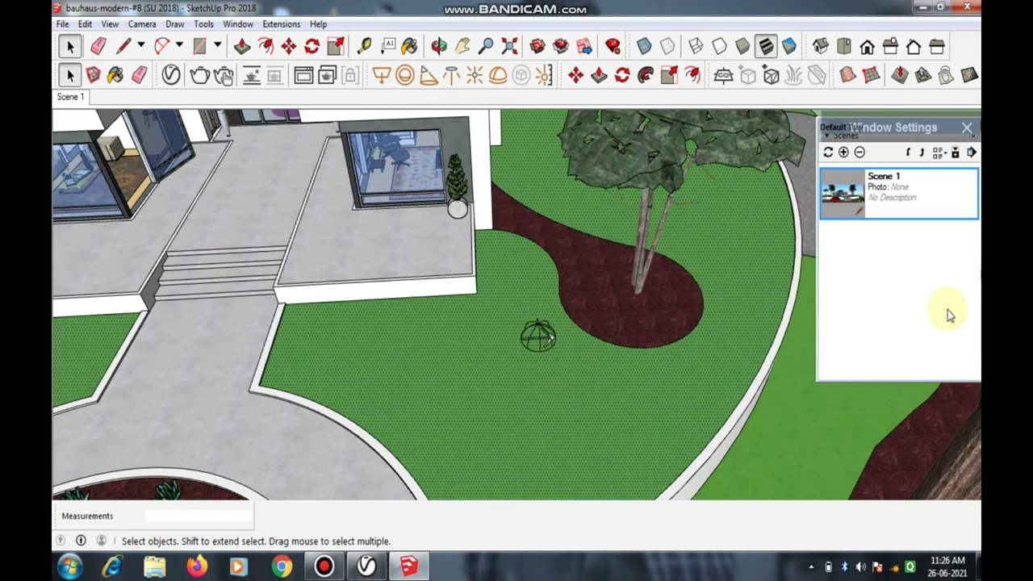
pyautogui.scroll(-1, 626, 381)
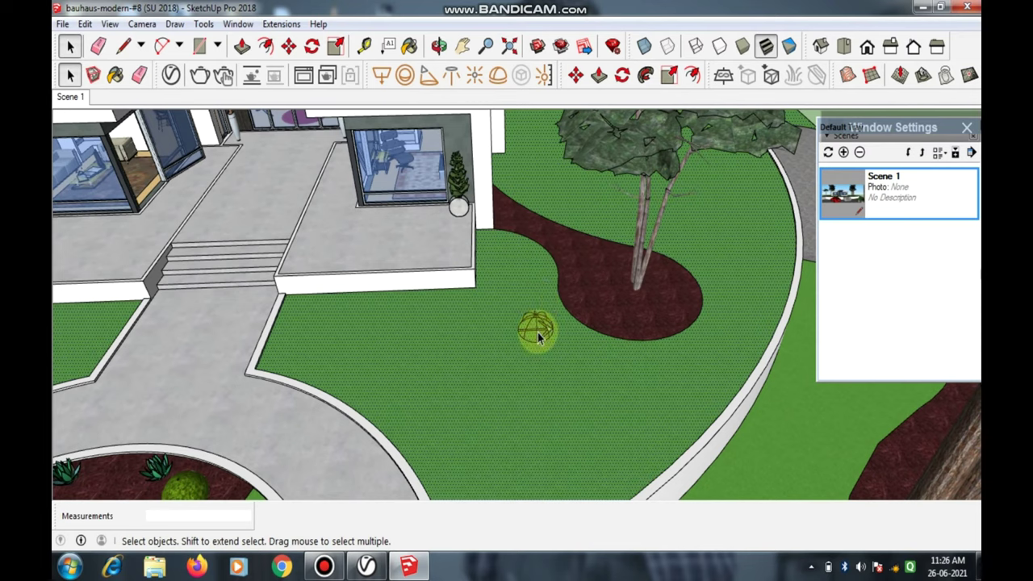
pyautogui.scroll(1, 538, 338)
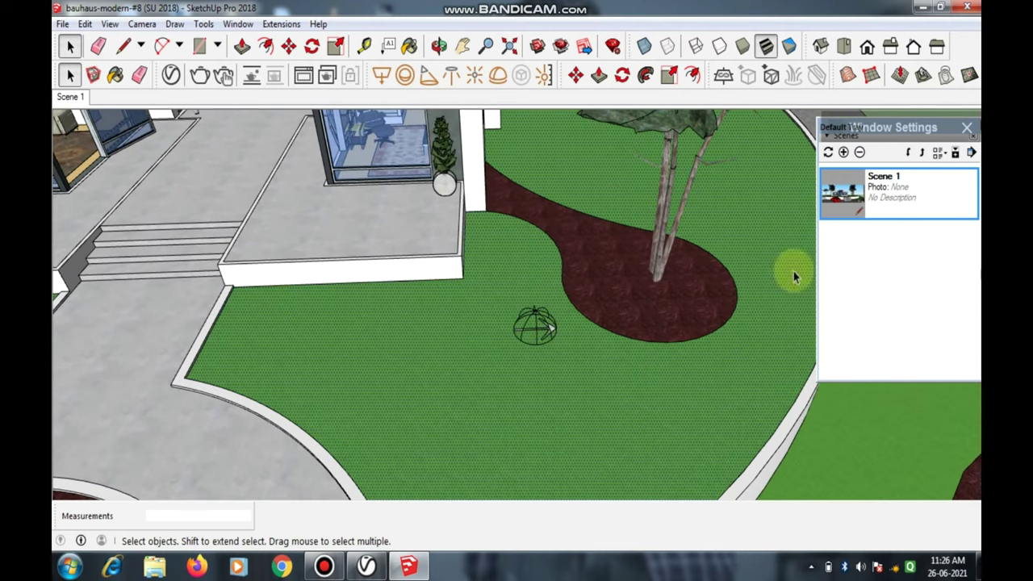
# Step: Restore and close the V-Ray Asset Editor, returning to the Scene 1 view
pyautogui.click(363, 568)
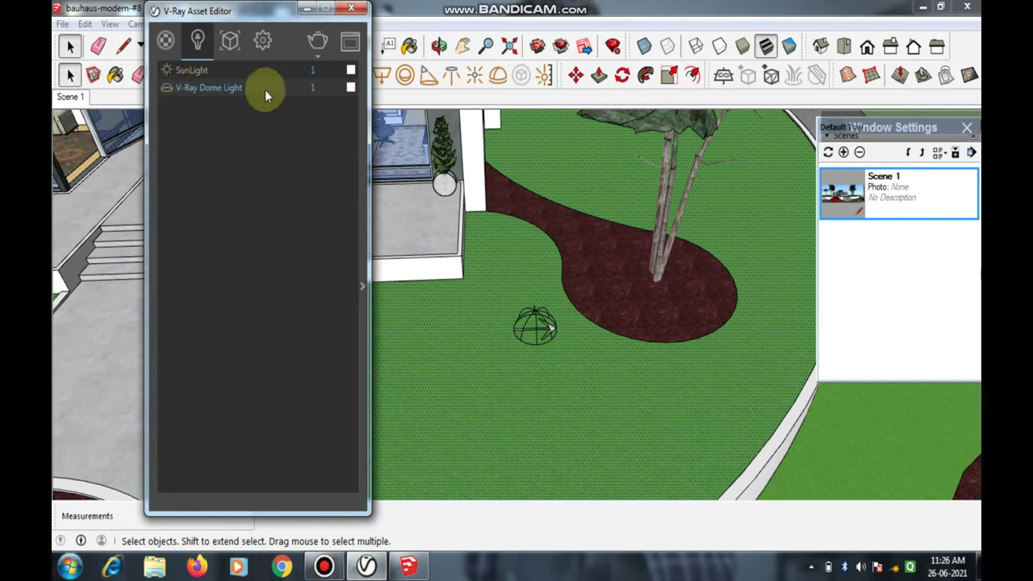
pyautogui.click(304, 15)
pyautogui.click(70, 96)
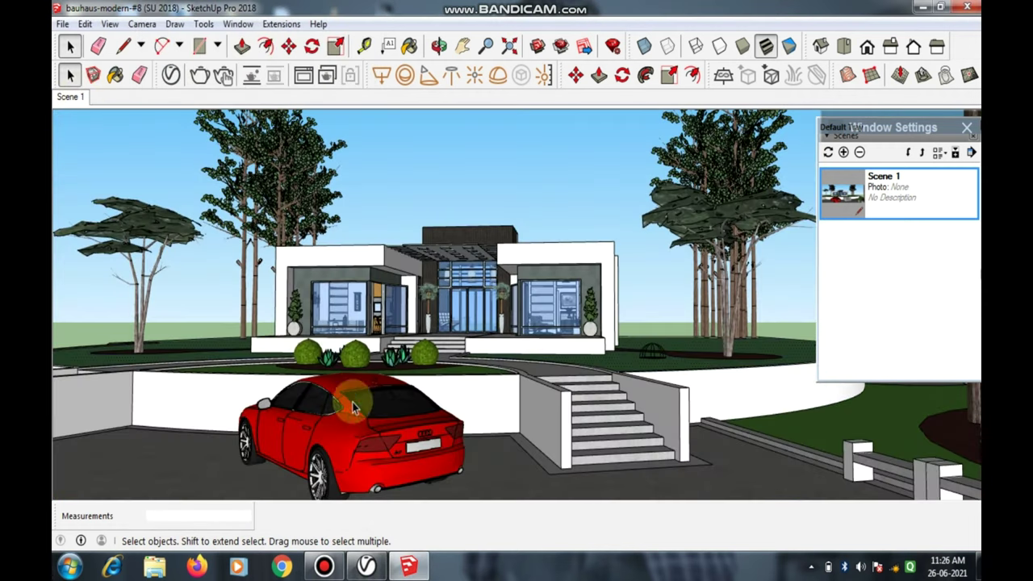
# Step: Launch Render with V-Ray Interactive from the Render button's flyout
pyautogui.click(366, 566)
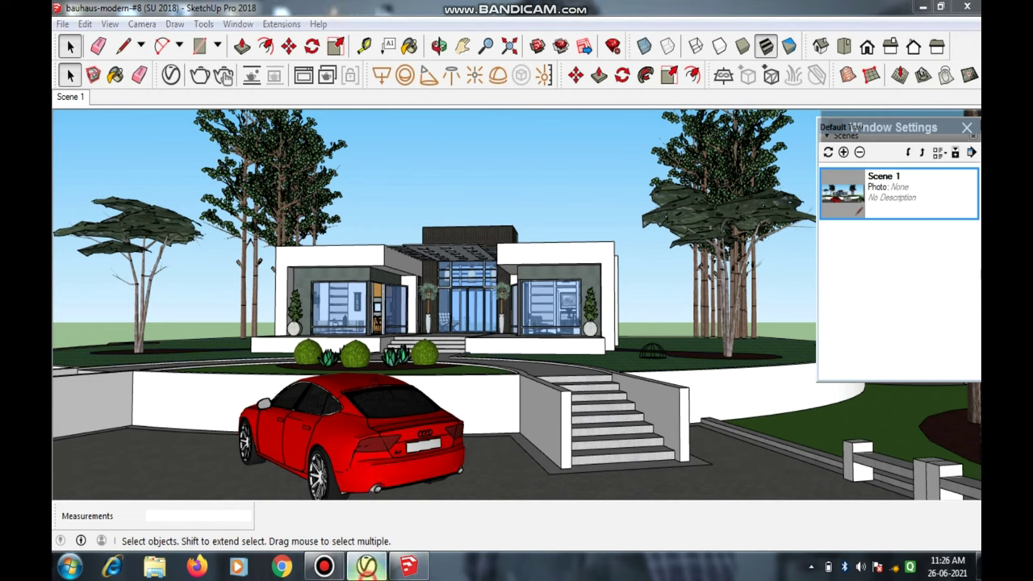
pyautogui.click(318, 46)
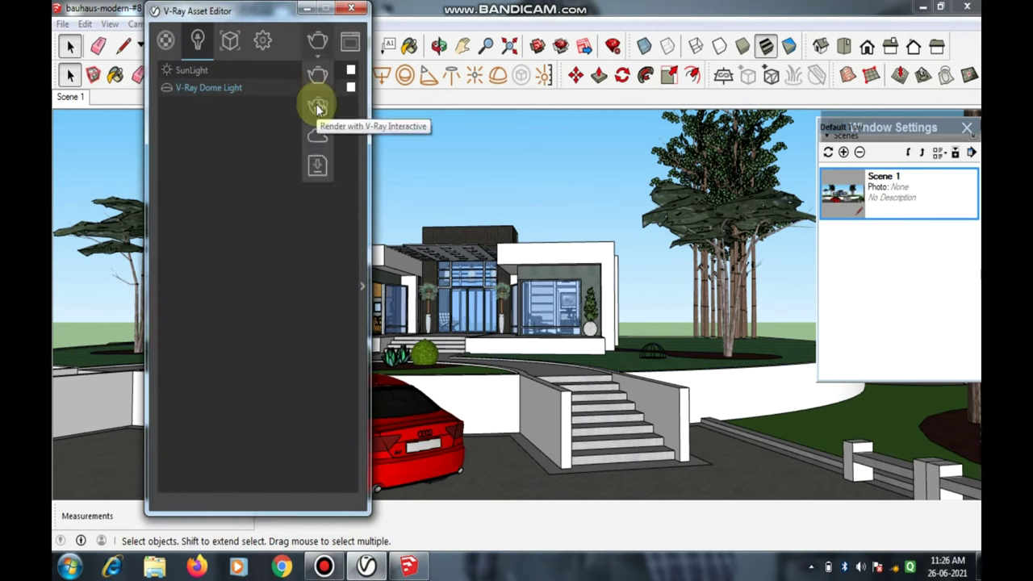
pyautogui.click(318, 108)
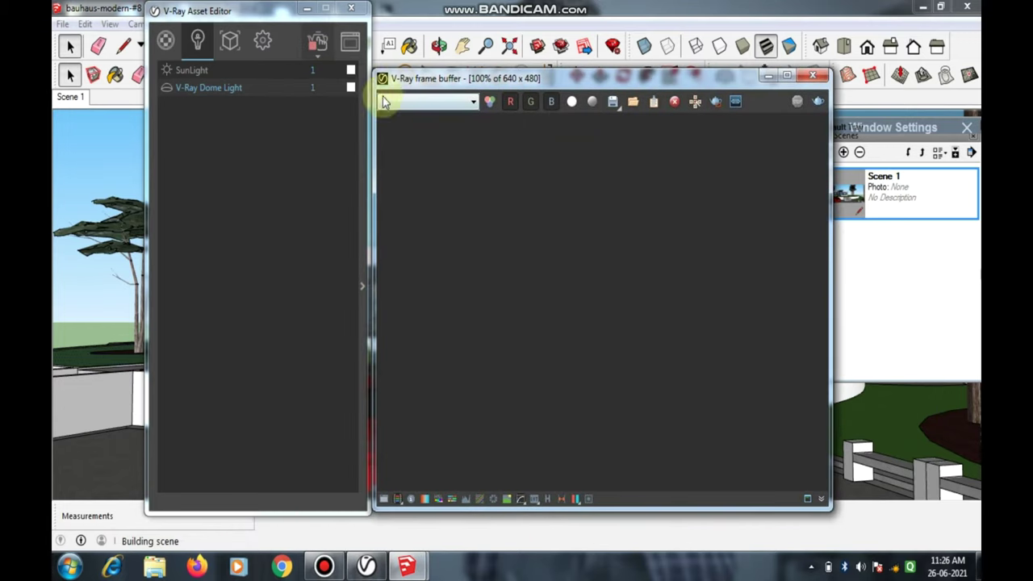
# Step: Let the interactive render finish at 800x450 and move the frame buffer to the right
pyautogui.click(262, 40)
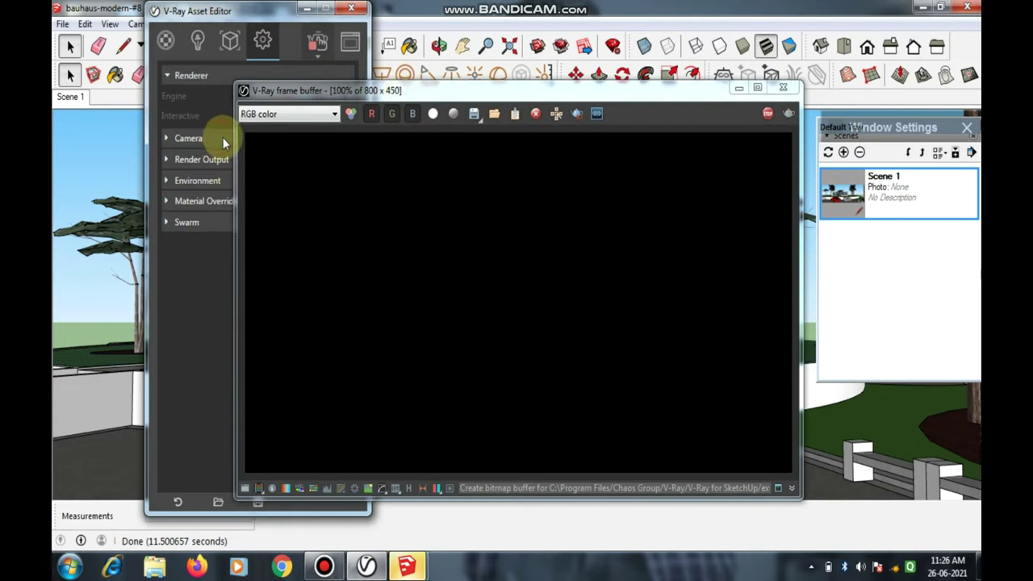
pyautogui.click(238, 161)
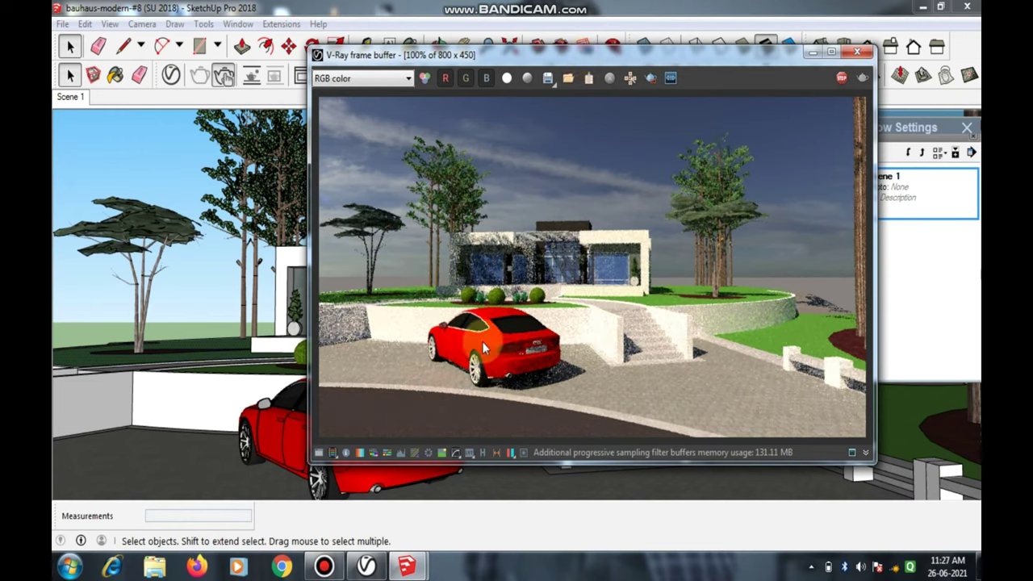
pyautogui.click(429, 446)
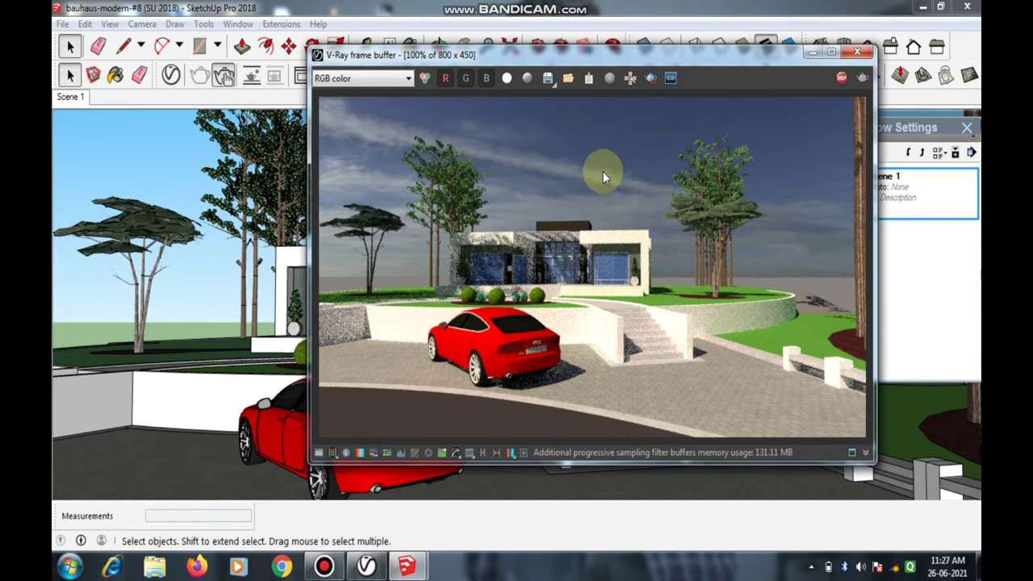
pyautogui.moveTo(528, 54); pyautogui.dragTo(594, 75)
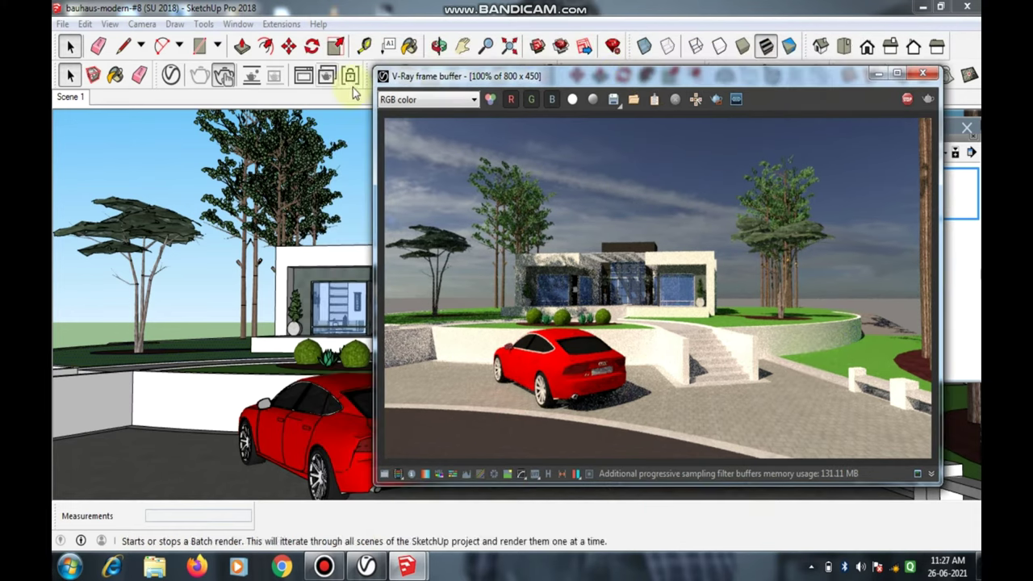
pyautogui.moveTo(456, 81); pyautogui.dragTo(490, 88)
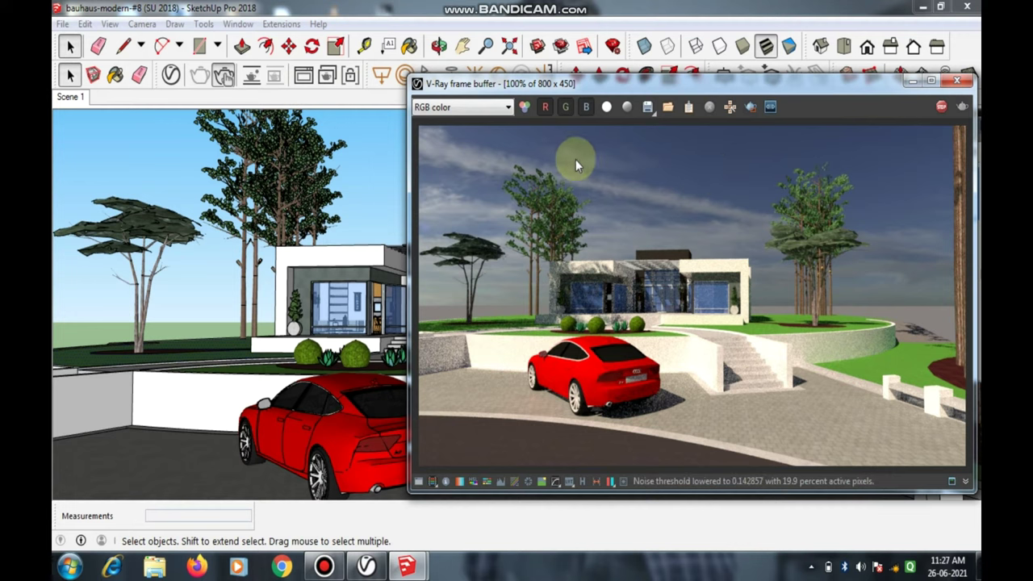
# Step: Reopen the Asset Editor's Lights list and select the V-Ray Dome Light
pyautogui.click(368, 568)
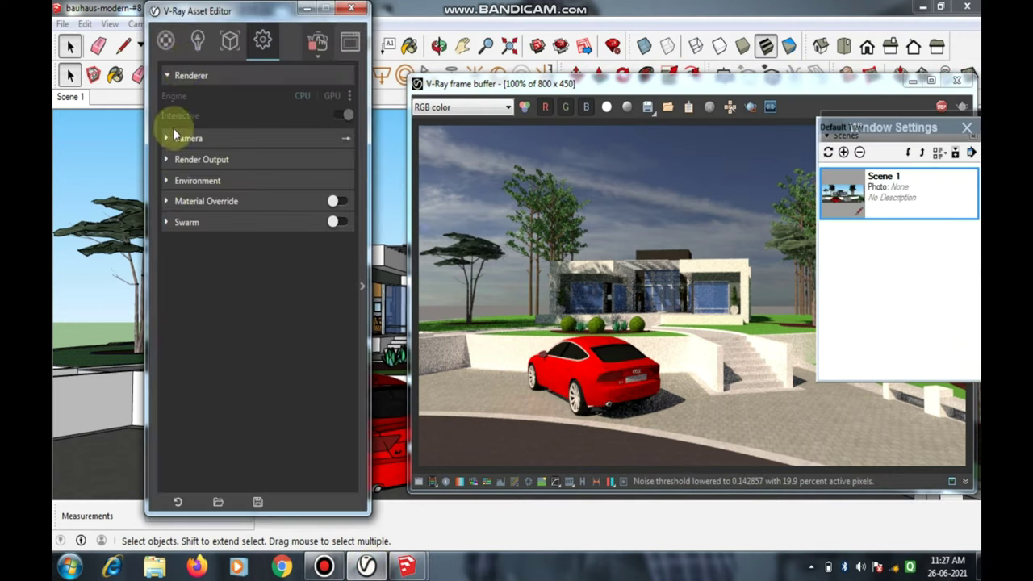
pyautogui.click(198, 38)
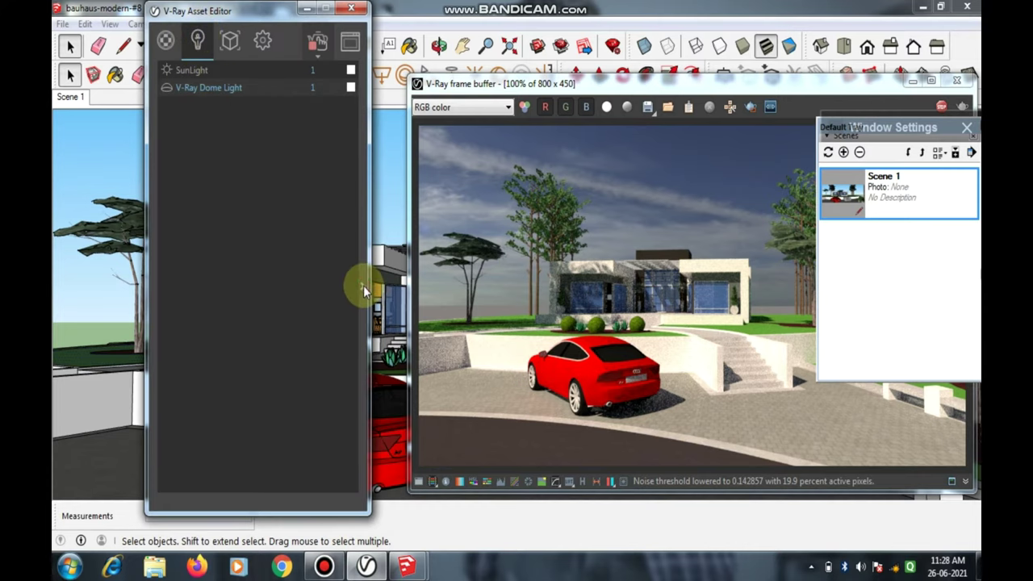
pyautogui.click(259, 89)
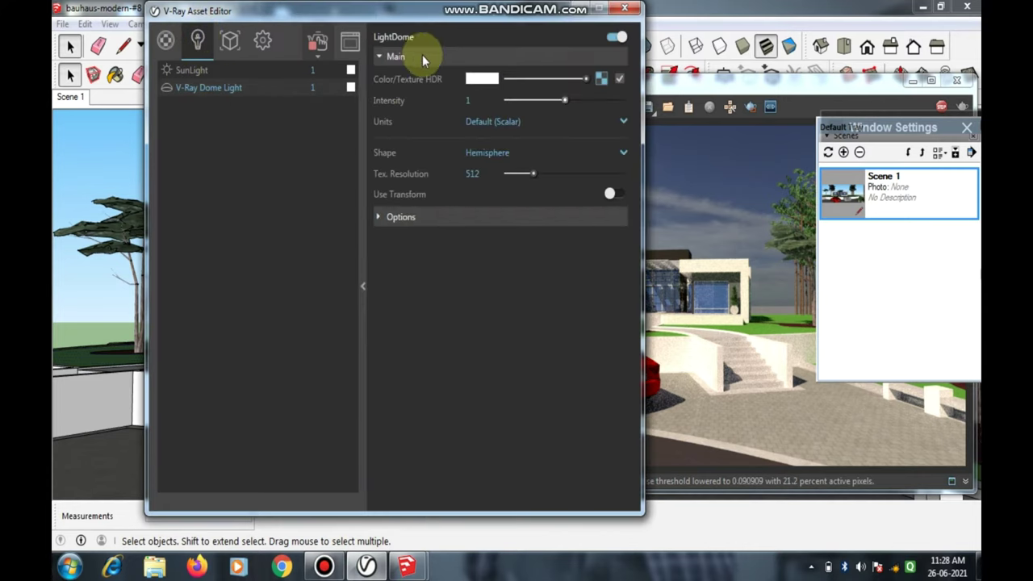
# Step: Switch the Dome Light off and view the render without it
pyautogui.click(613, 37)
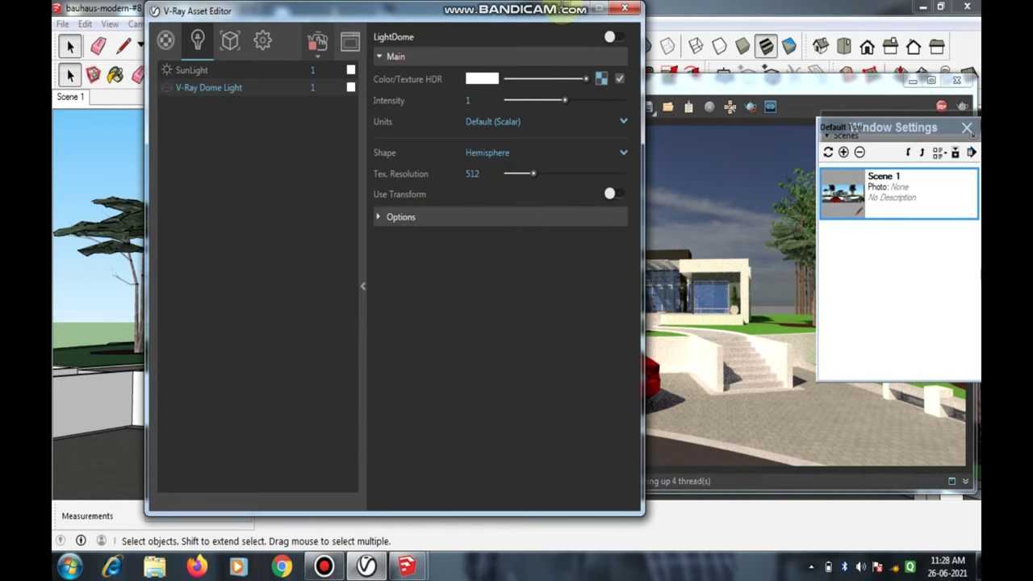
pyautogui.click(572, 10)
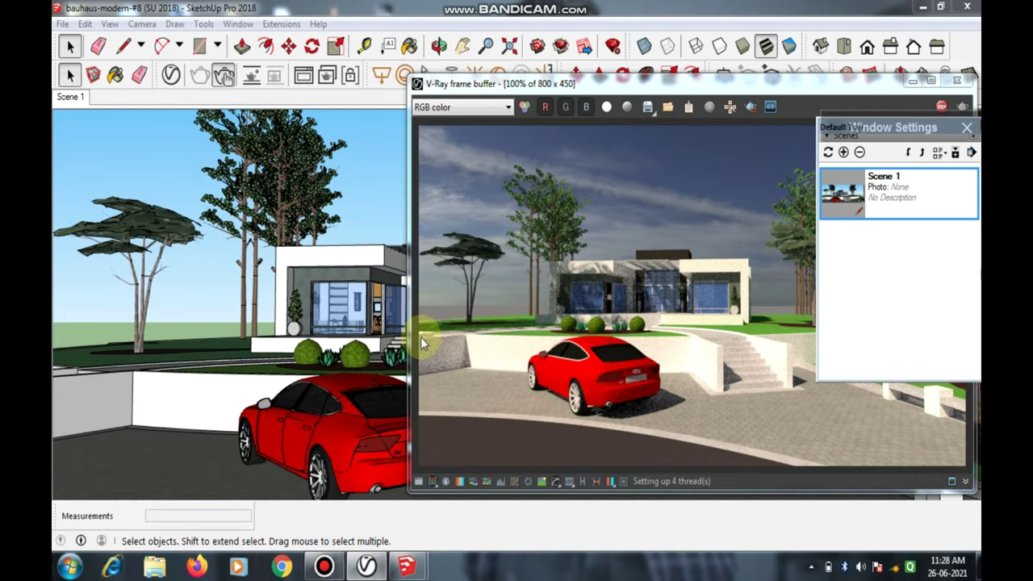
pyautogui.click(420, 337)
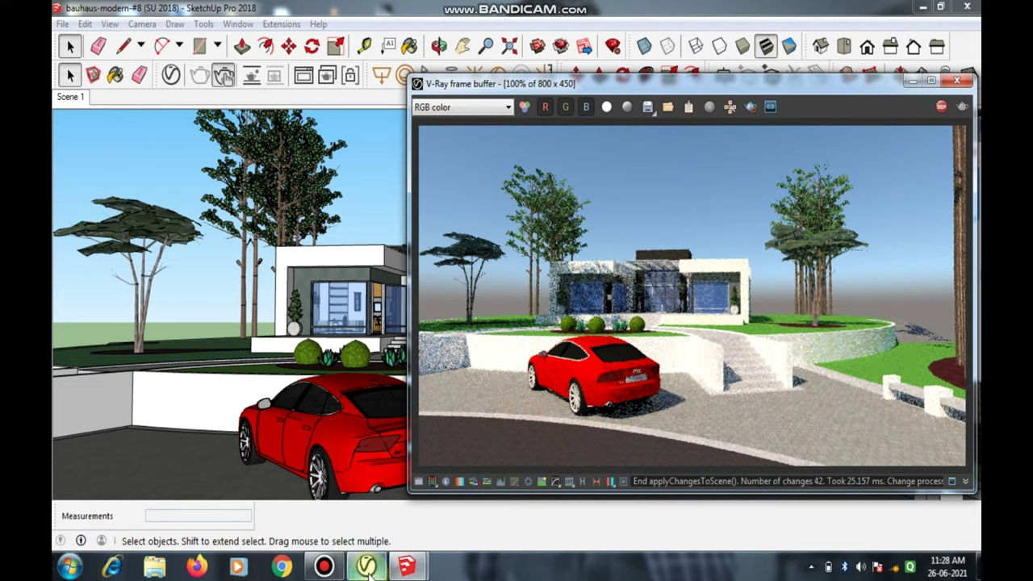
# Step: Turn the Dome Light back on and switch the SunLight off
pyautogui.moveTo(366, 566)
pyautogui.click(370, 536)
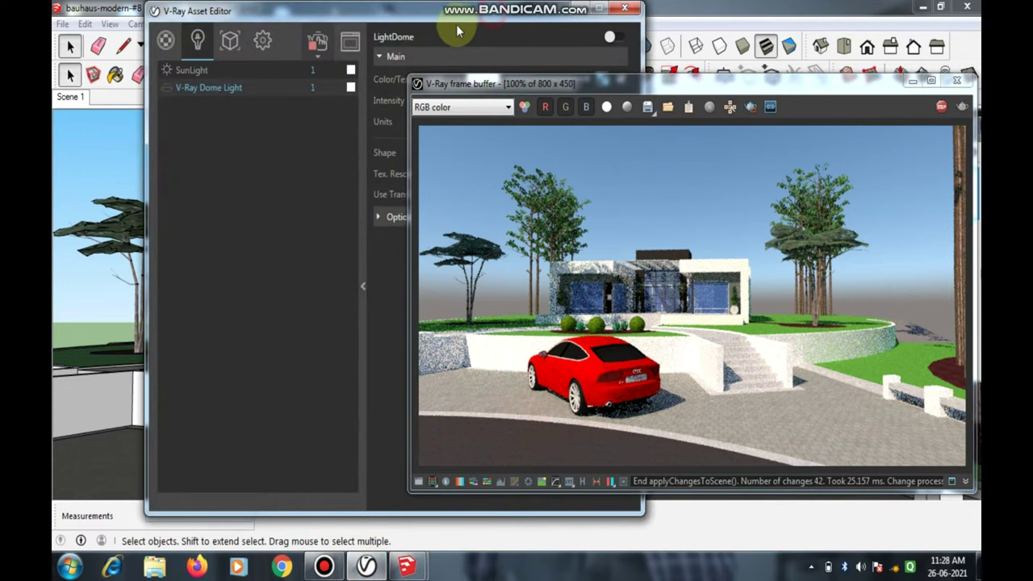
pyautogui.moveTo(418, 22); pyautogui.dragTo(401, 25)
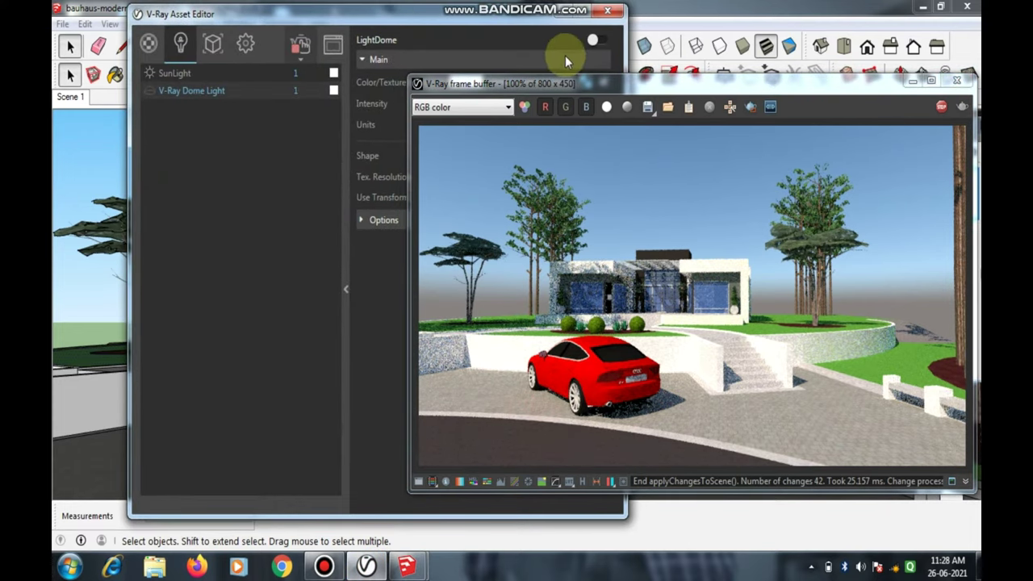
pyautogui.click(593, 41)
pyautogui.click(179, 73)
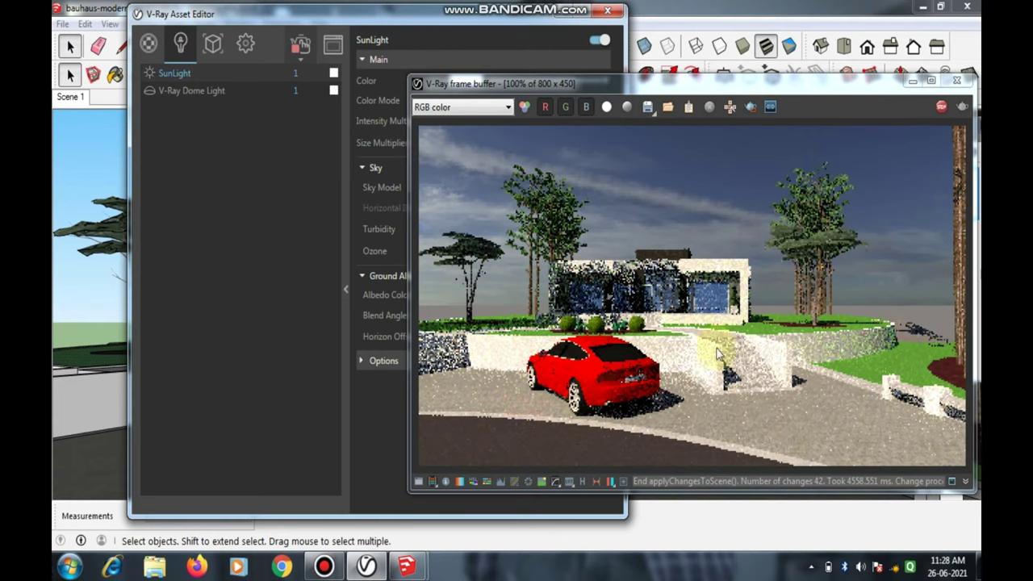
pyautogui.click(597, 39)
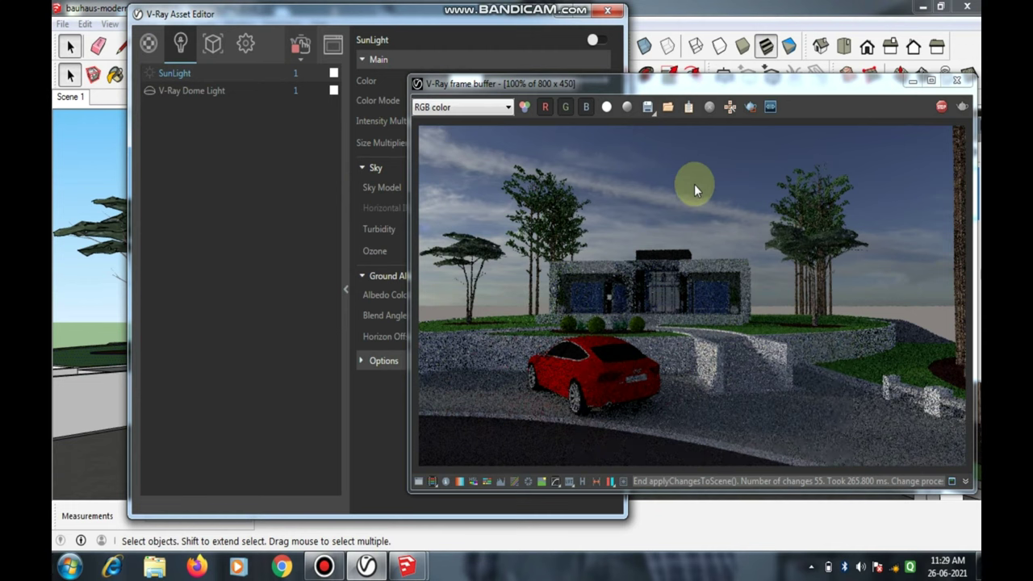
# Step: Set the V-Ray Dome Light intensity to 5 in the Lights list
pyautogui.click(317, 16)
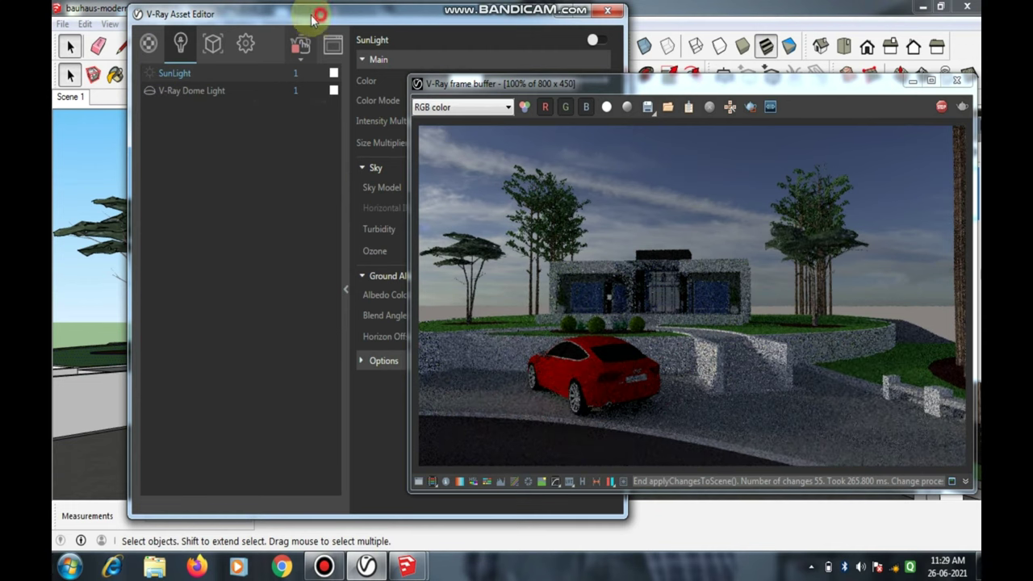
pyautogui.moveTo(313, 18); pyautogui.dragTo(261, 14)
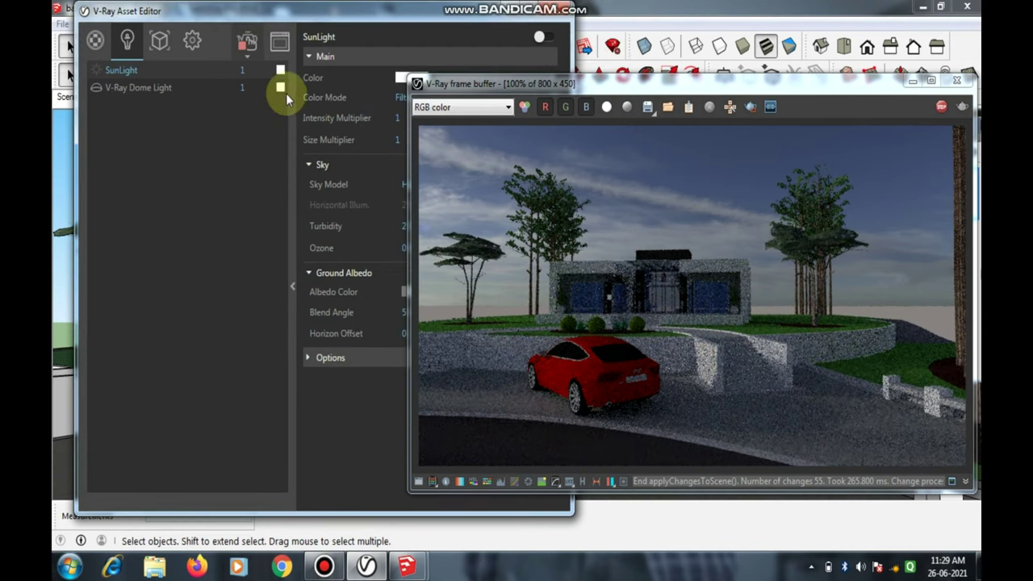
pyautogui.doubleClick(249, 85)
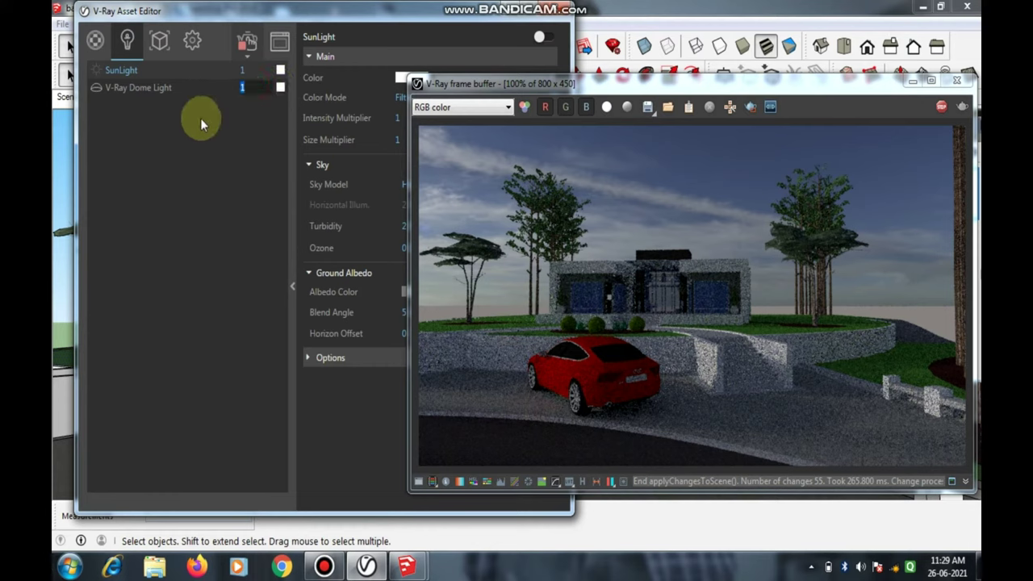
pyautogui.write('5')
pyautogui.press('Return')
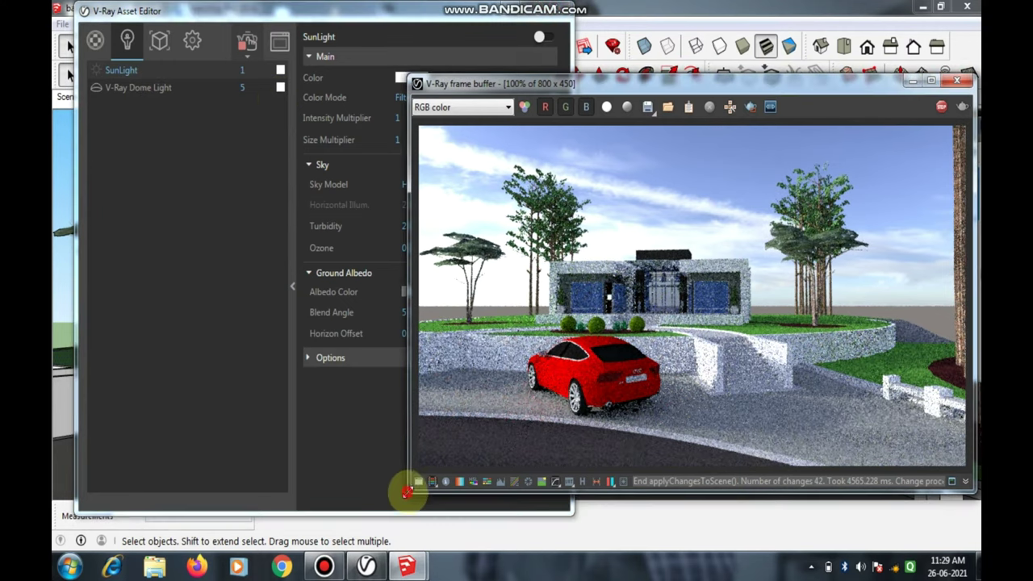
# Step: Shrink the frame buffer window and reselect the V-Ray Dome Light settings
pyautogui.moveTo(407, 489); pyautogui.dragTo(525, 390)
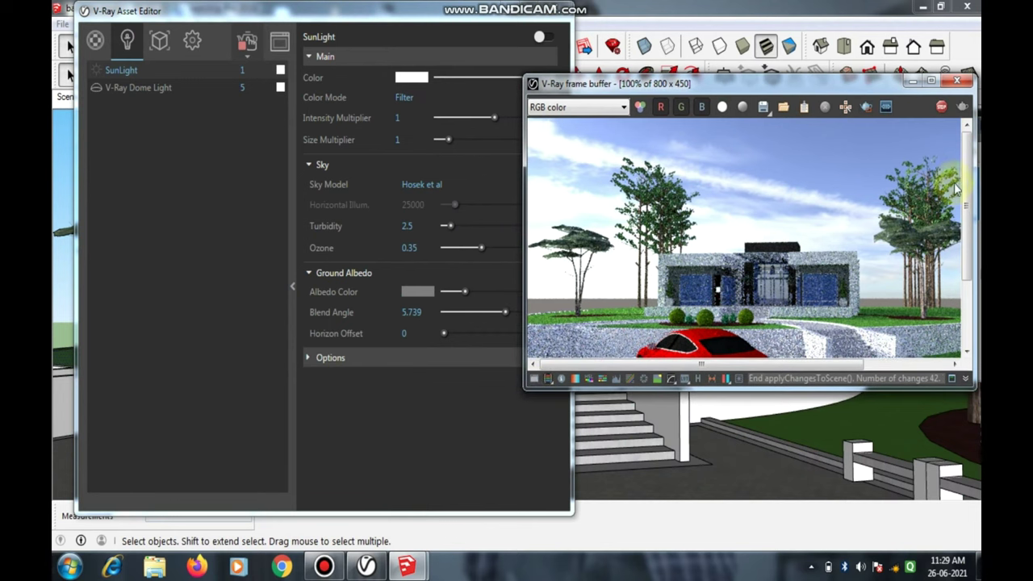
pyautogui.moveTo(965, 203); pyautogui.dragTo(965, 236)
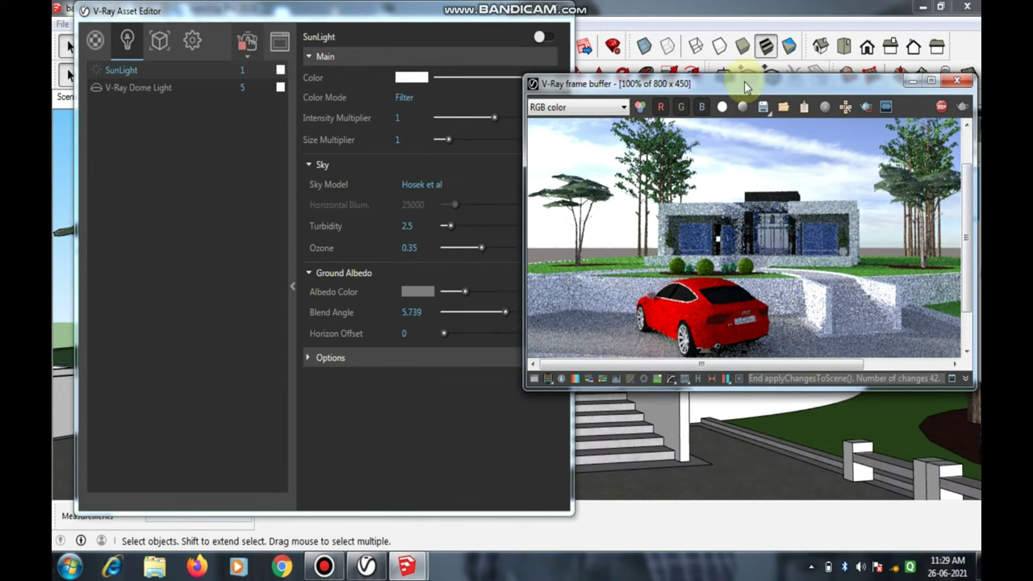
pyautogui.moveTo(726, 84); pyautogui.dragTo(758, 94)
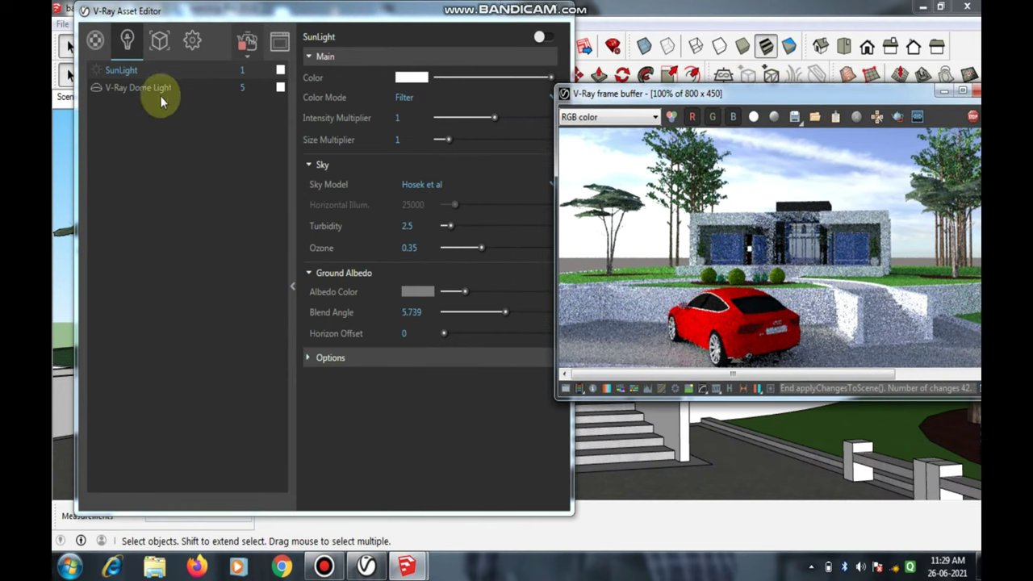
pyautogui.click(144, 87)
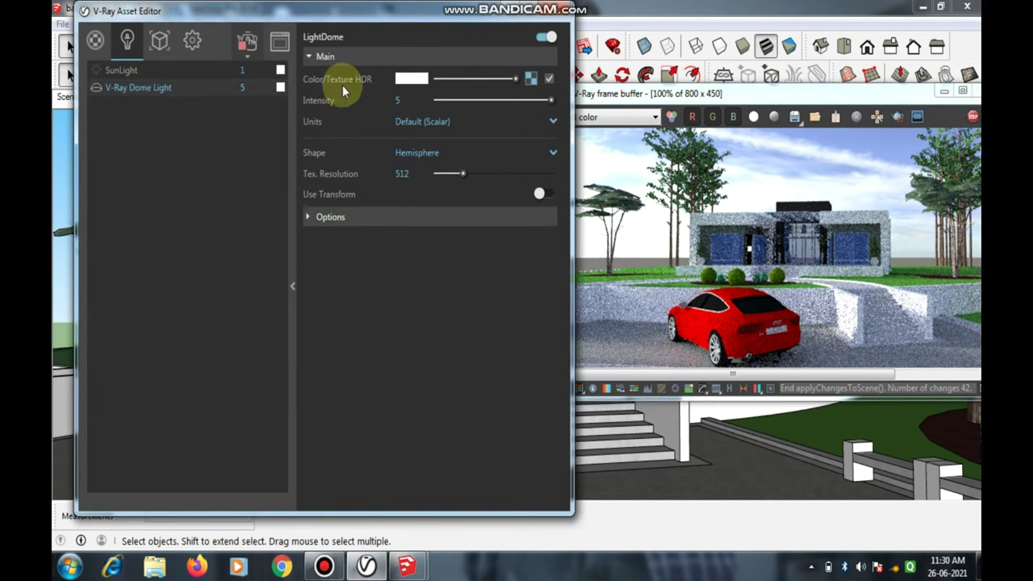
# Step: Load autumn_park_4k from Downloads as the Dome Light's bitmap texture
pyautogui.click(533, 83)
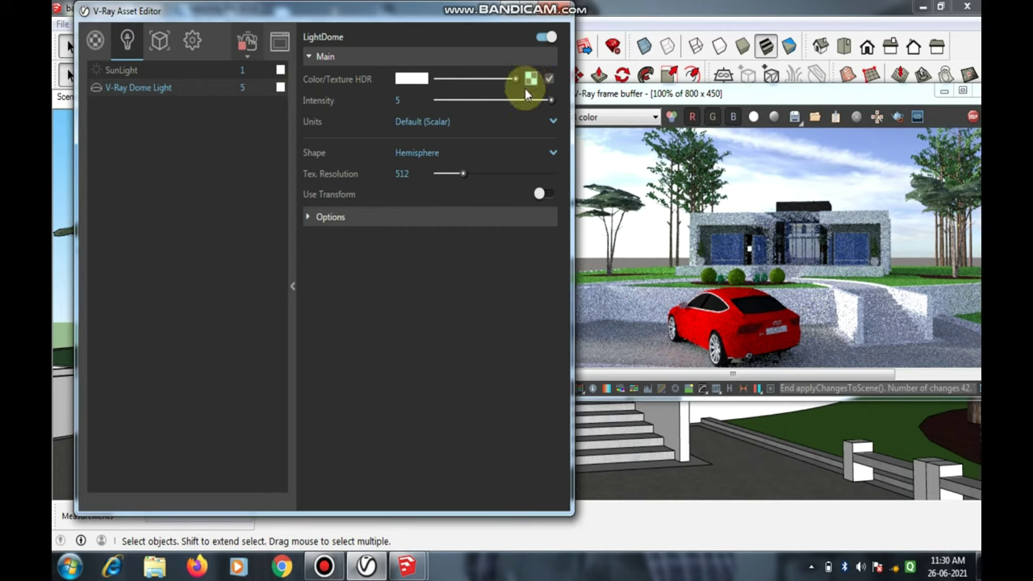
pyautogui.click(530, 77)
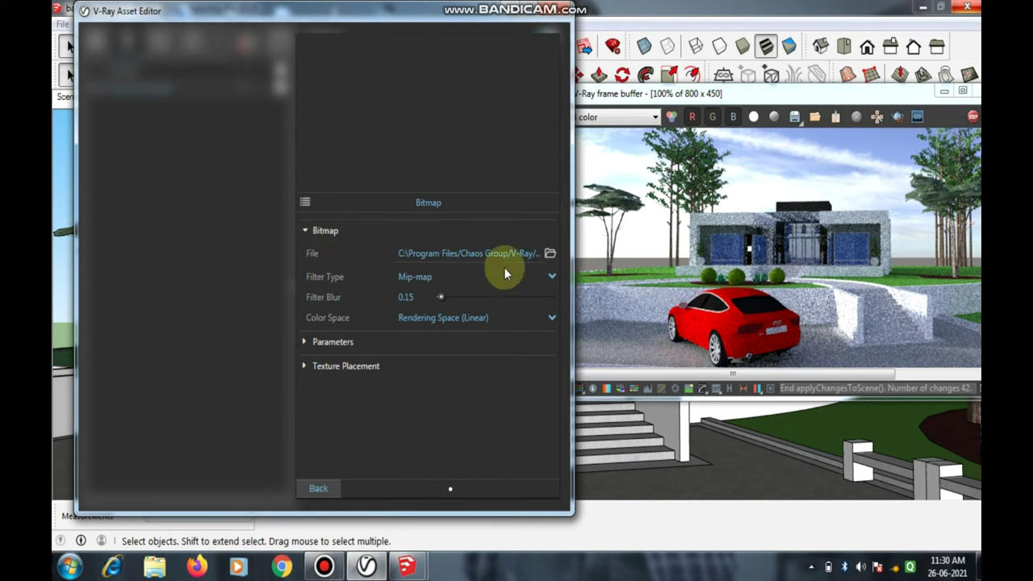
pyautogui.click(549, 253)
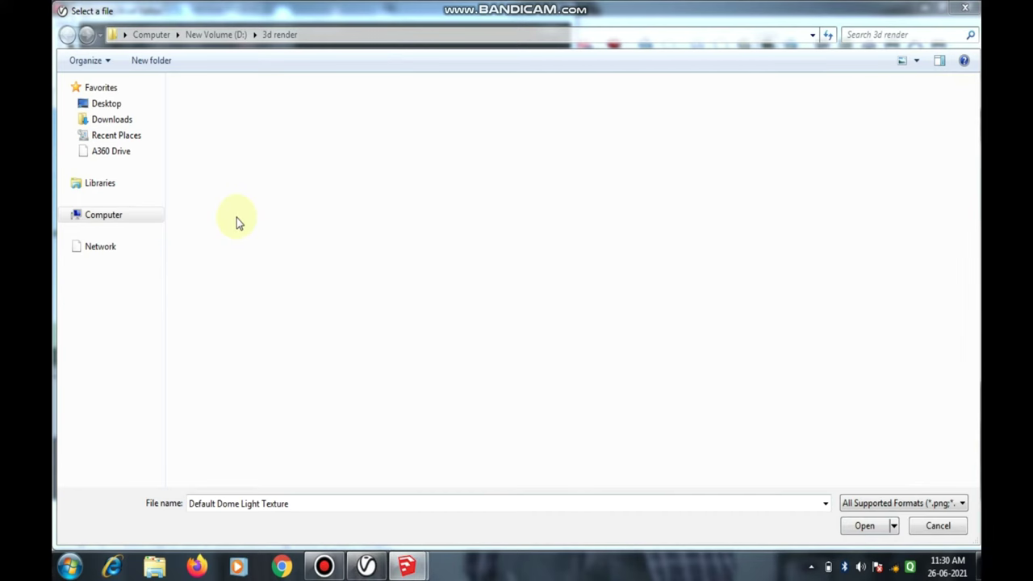
pyautogui.click(111, 120)
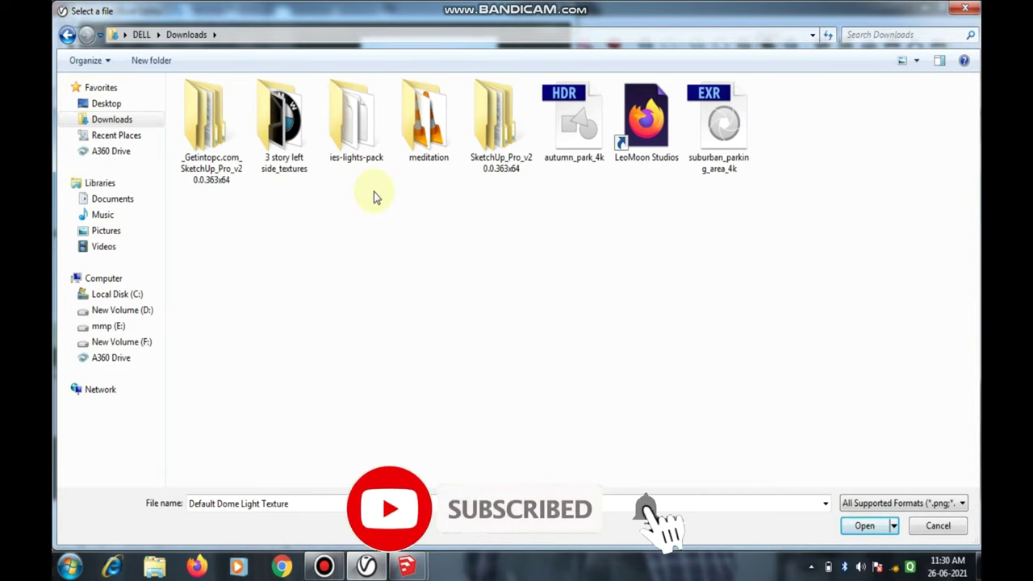
pyautogui.doubleClick(575, 120)
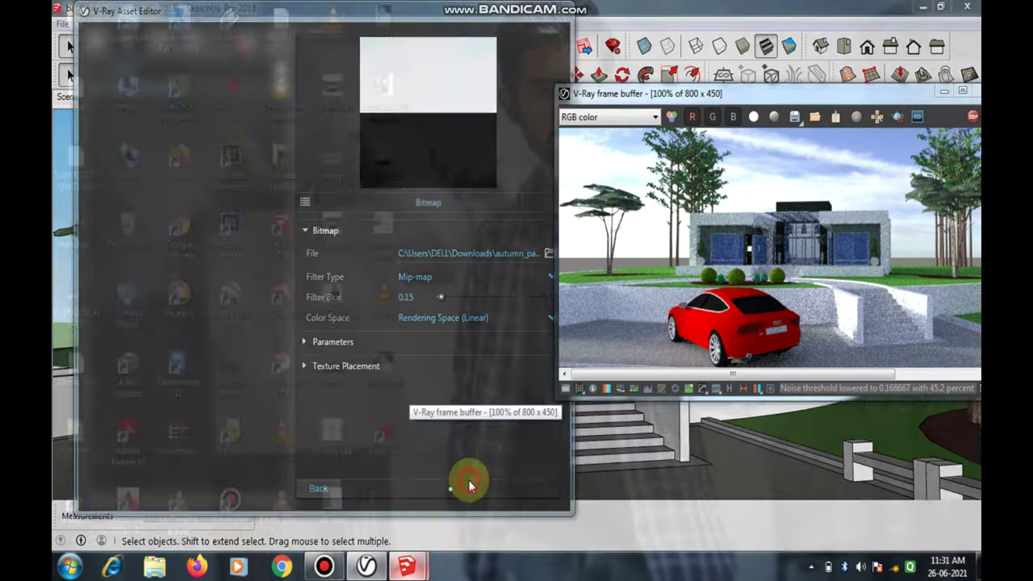
# Step: Maximize and restore the frame buffer repeatedly to compare the autumn park HDR render with the Bitmap settings
pyautogui.click(468, 479)
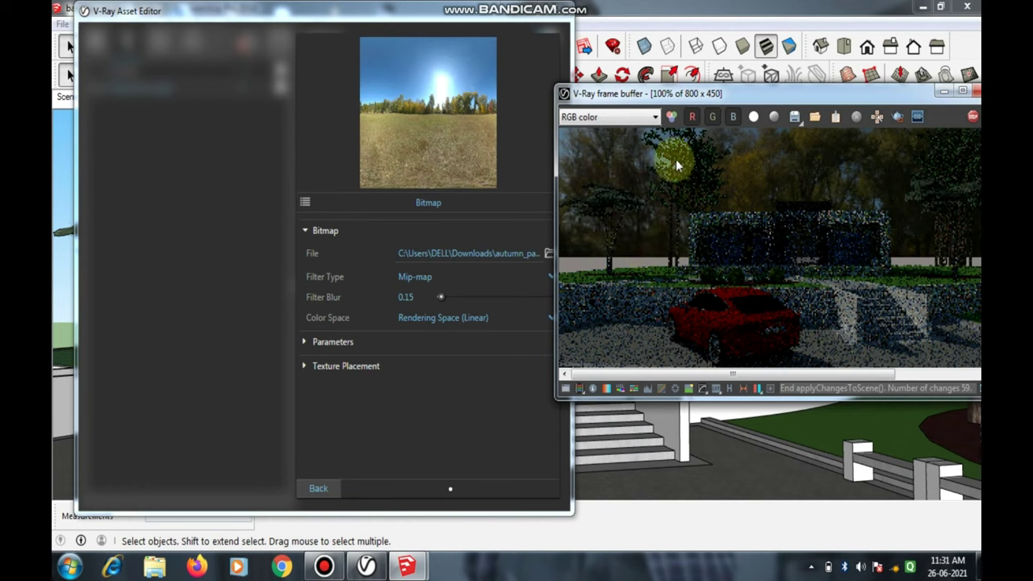
pyautogui.click(961, 90)
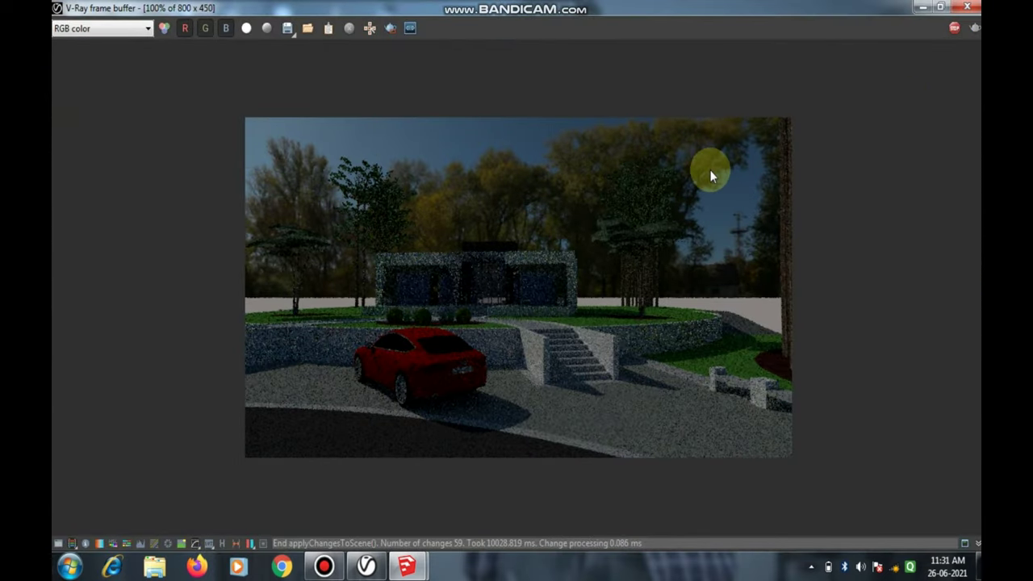
pyautogui.click(940, 8)
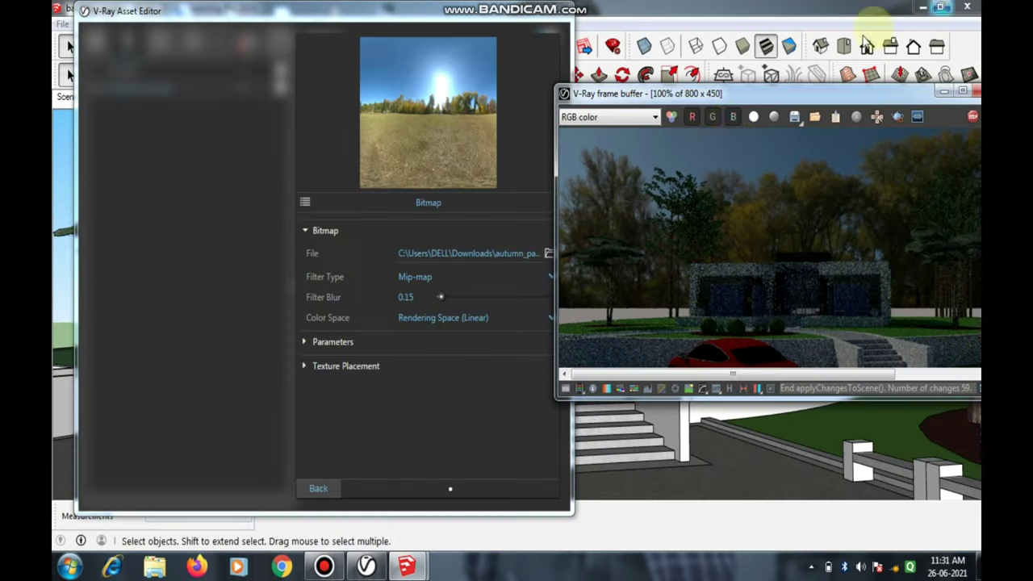
pyautogui.click(963, 90)
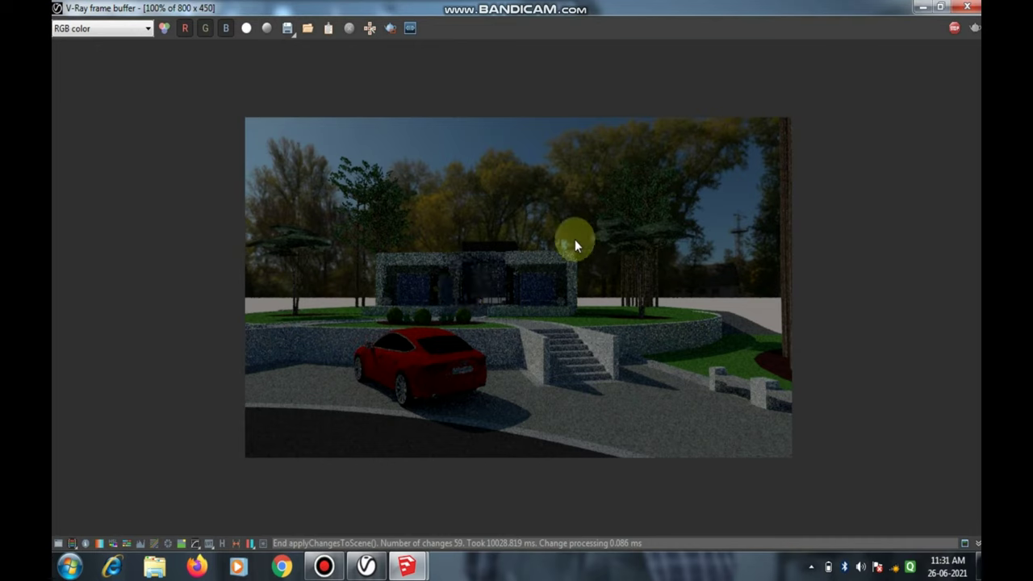
pyautogui.click(940, 7)
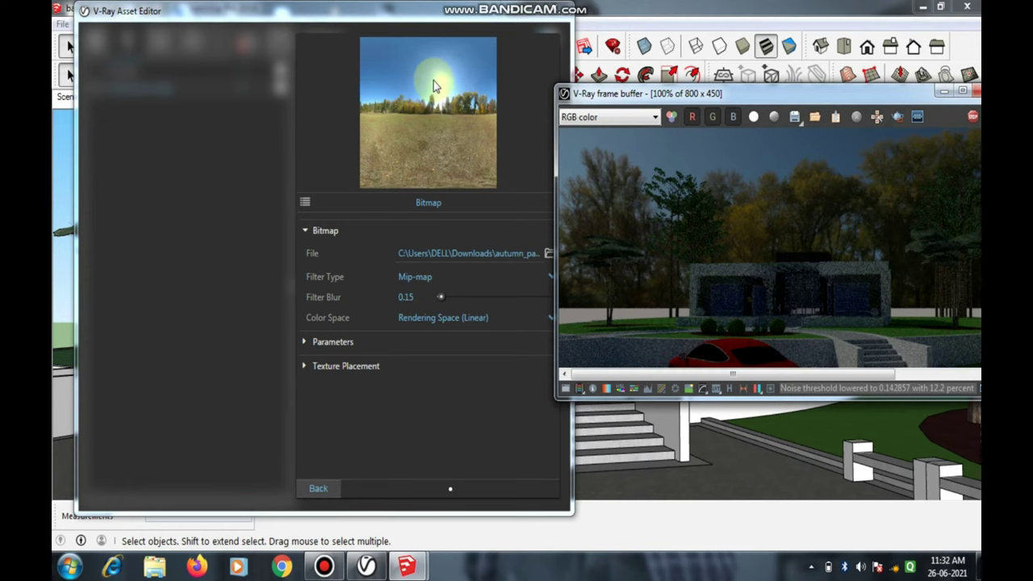
pyautogui.click(962, 90)
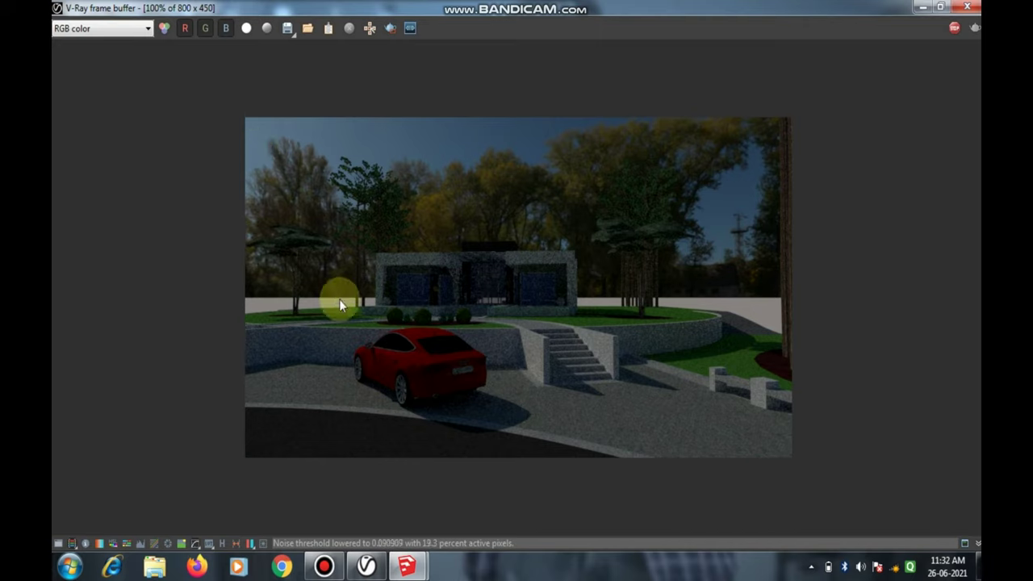
pyautogui.click(940, 7)
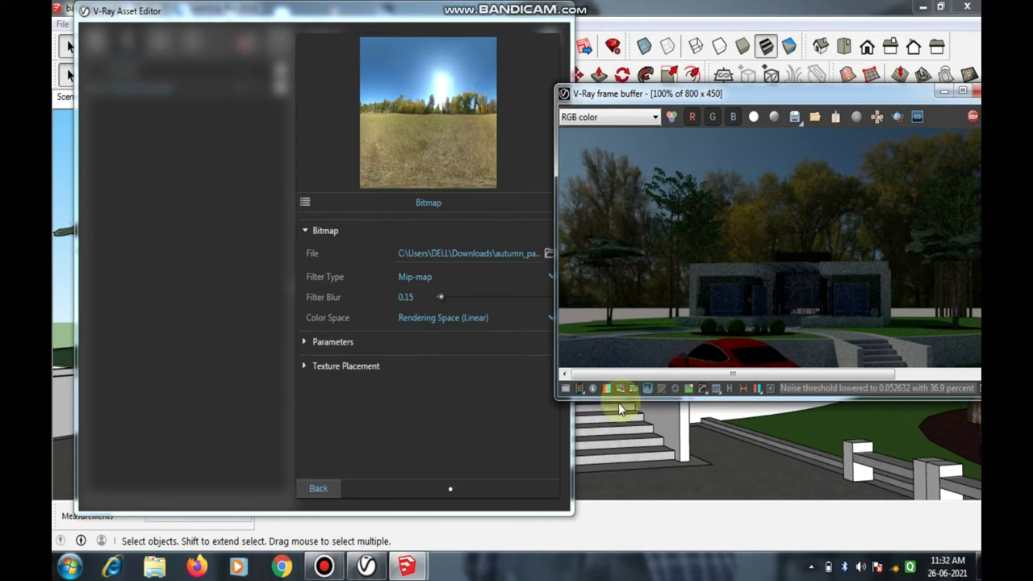
# Step: Return to the Dome Light settings and set its intensity to 50
pyautogui.click(315, 490)
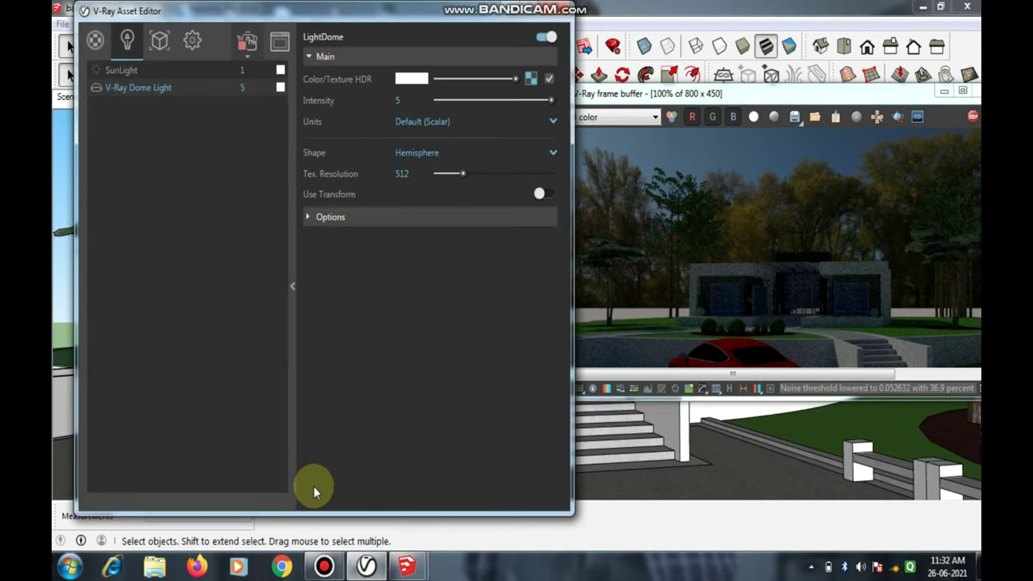
pyautogui.doubleClick(398, 100)
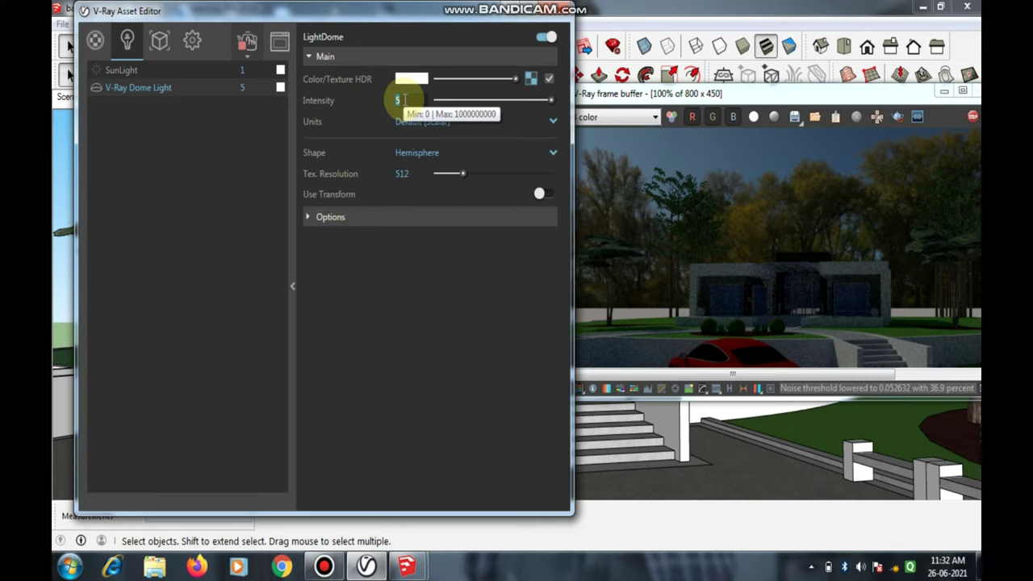
pyautogui.write('50')
pyautogui.press('Return')
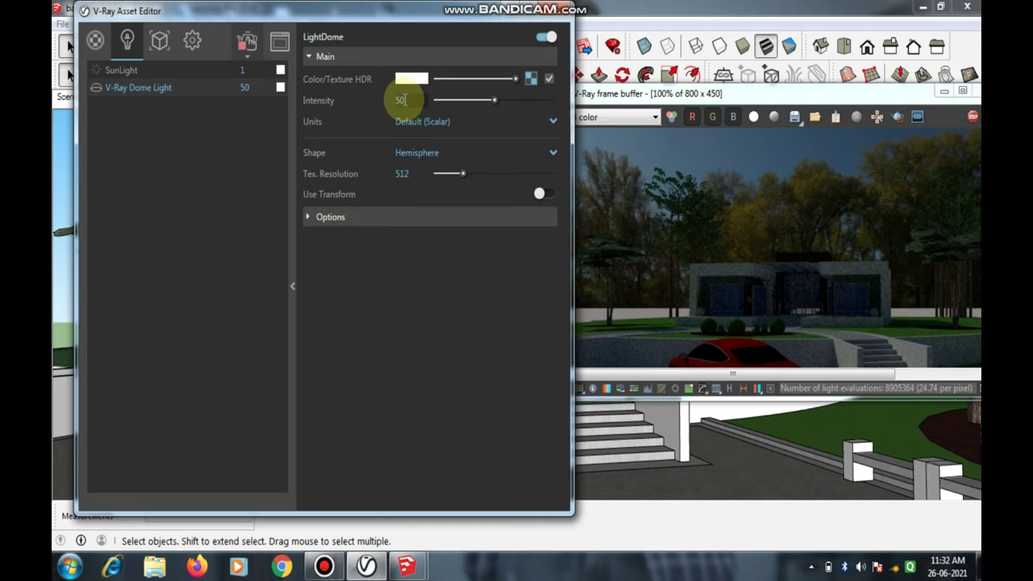
# Step: Inspect the brighter autumn park render in the maximized frame buffer, then restore it
pyautogui.click(962, 91)
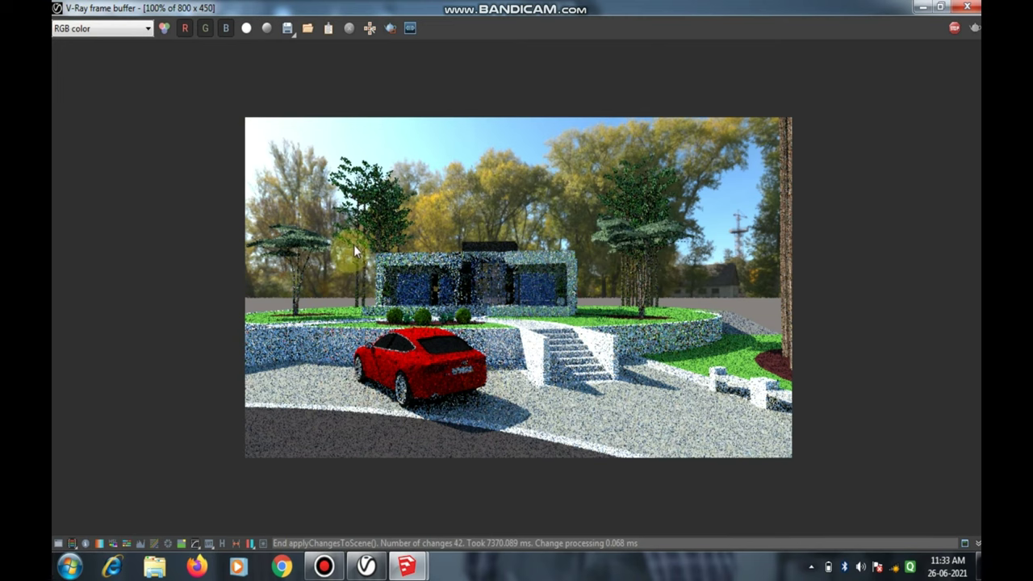
pyautogui.scroll(1, 743, 294)
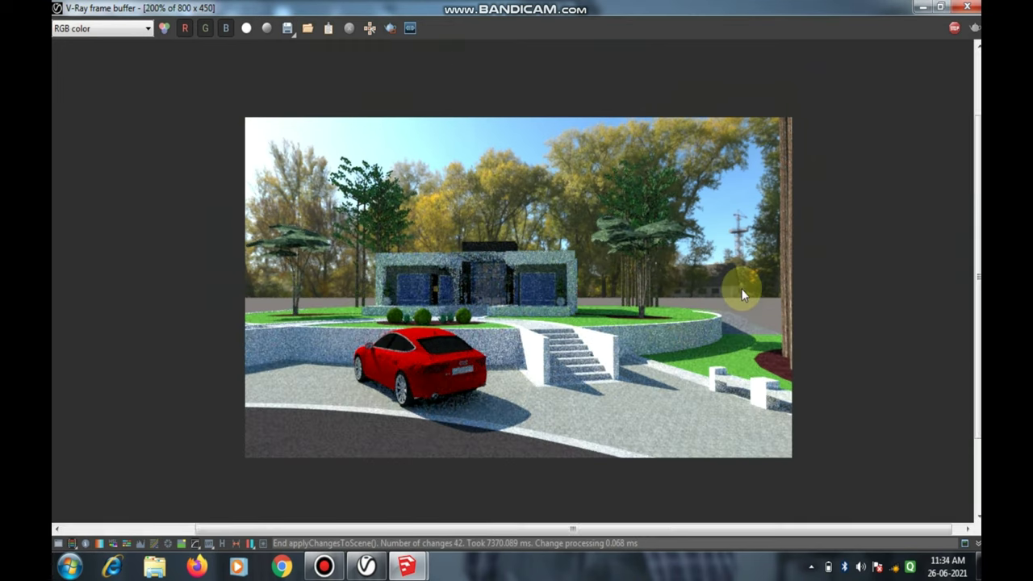
pyautogui.scroll(1, 743, 288)
pyautogui.scroll(-1, 462, 369)
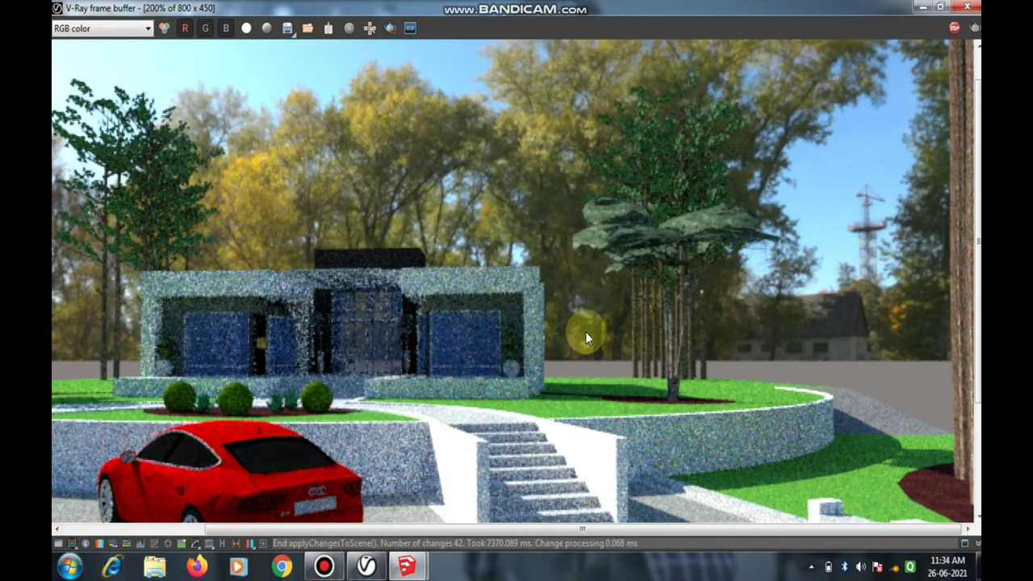
pyautogui.scroll(-1, 682, 355)
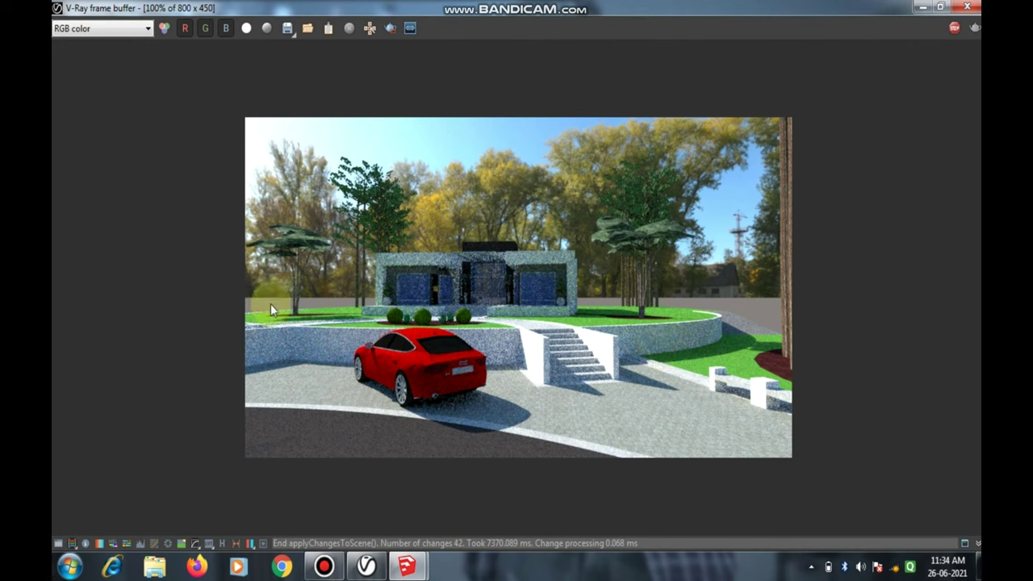
pyautogui.scroll(1, 815, 308)
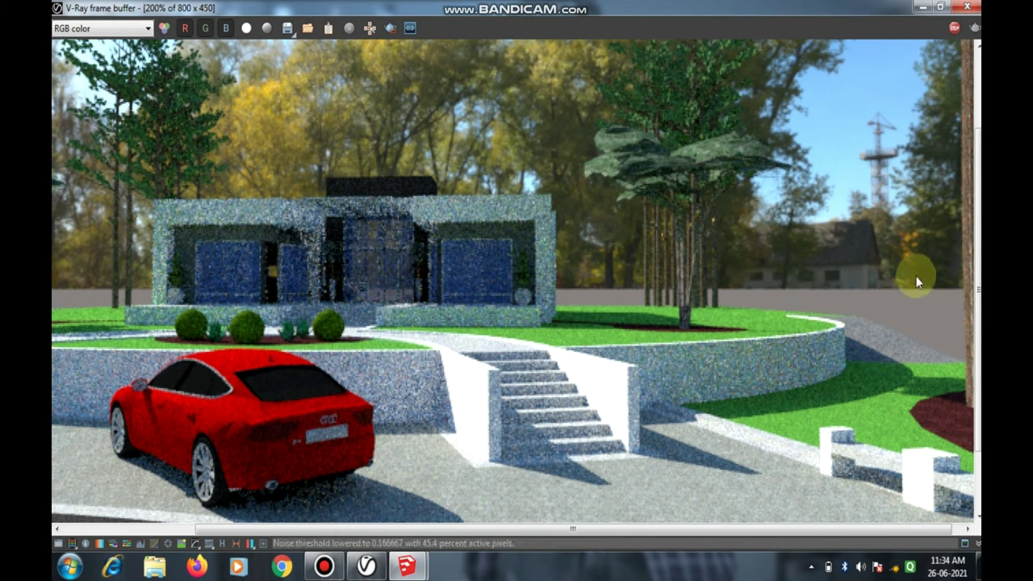
pyautogui.scroll(-1, 503, 346)
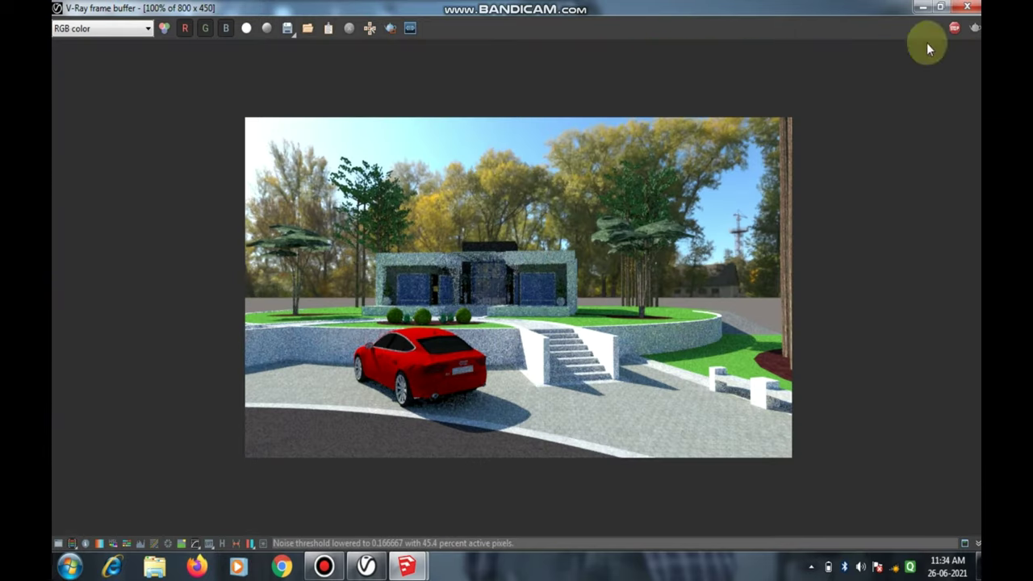
pyautogui.click(940, 7)
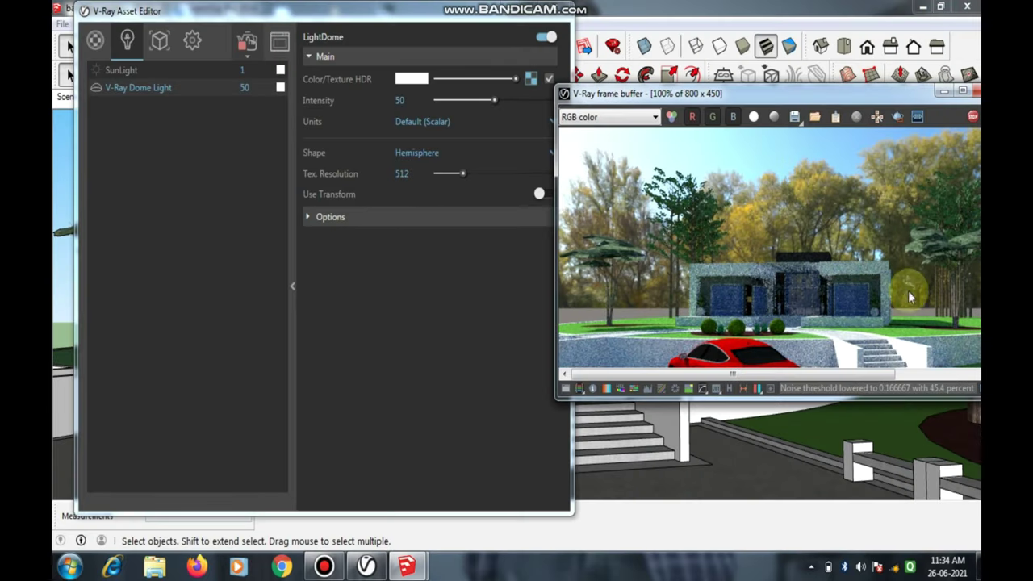
# Step: Change the Dome Light shape to Sphere and review the re-rendered scene full-screen
pyautogui.click(415, 156)
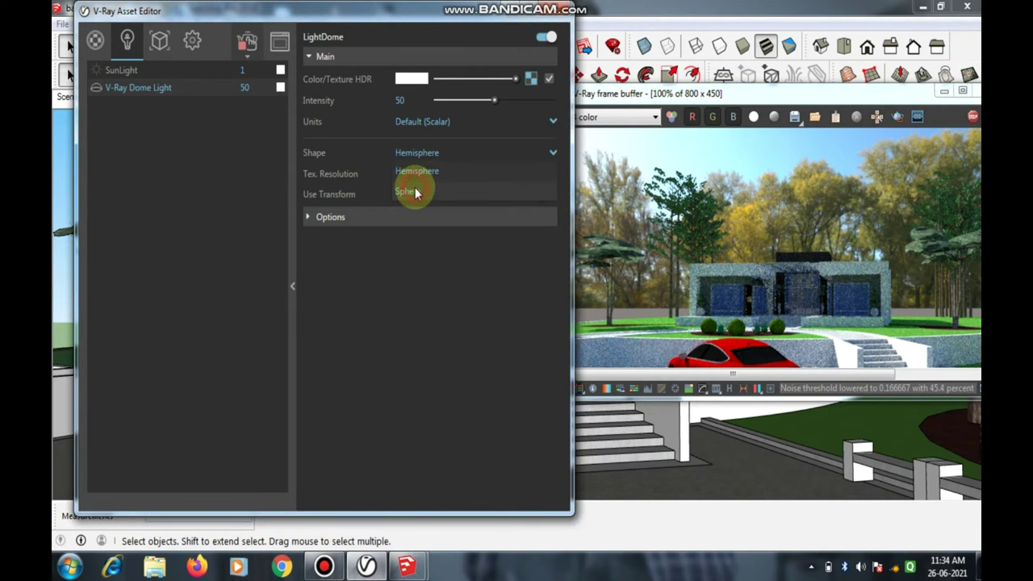
pyautogui.click(415, 192)
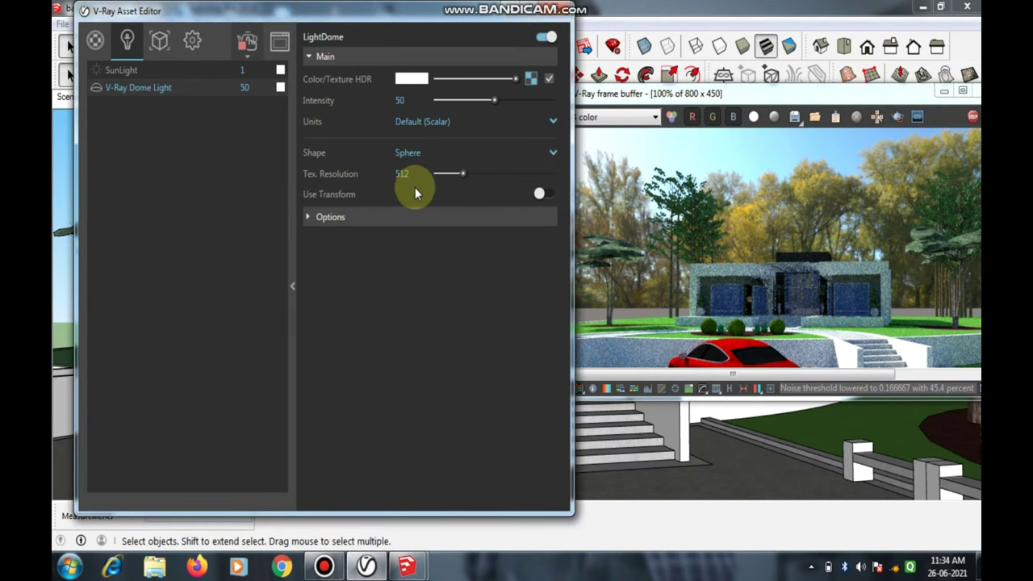
pyautogui.click(962, 90)
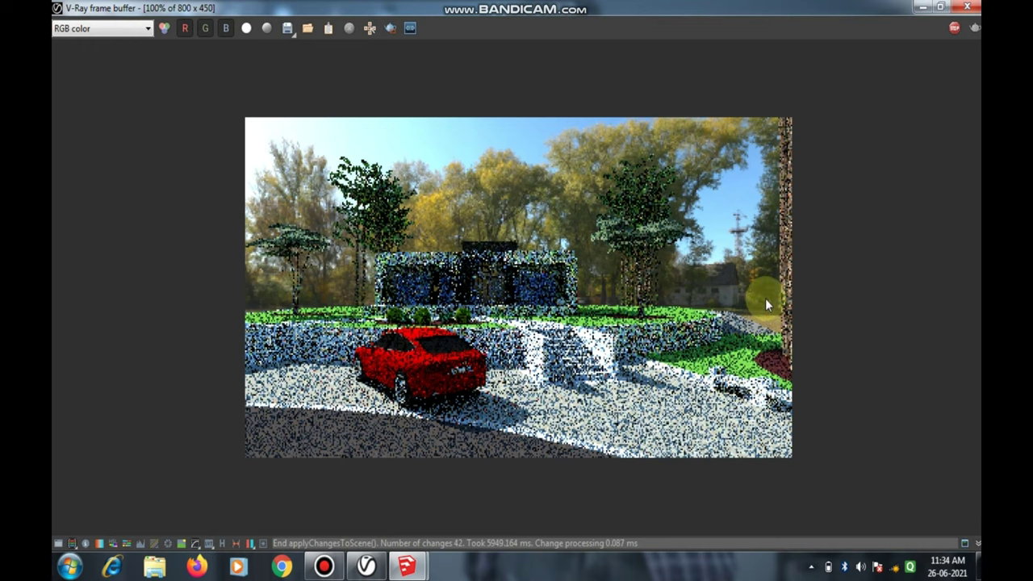
pyautogui.scroll(1, 765, 300)
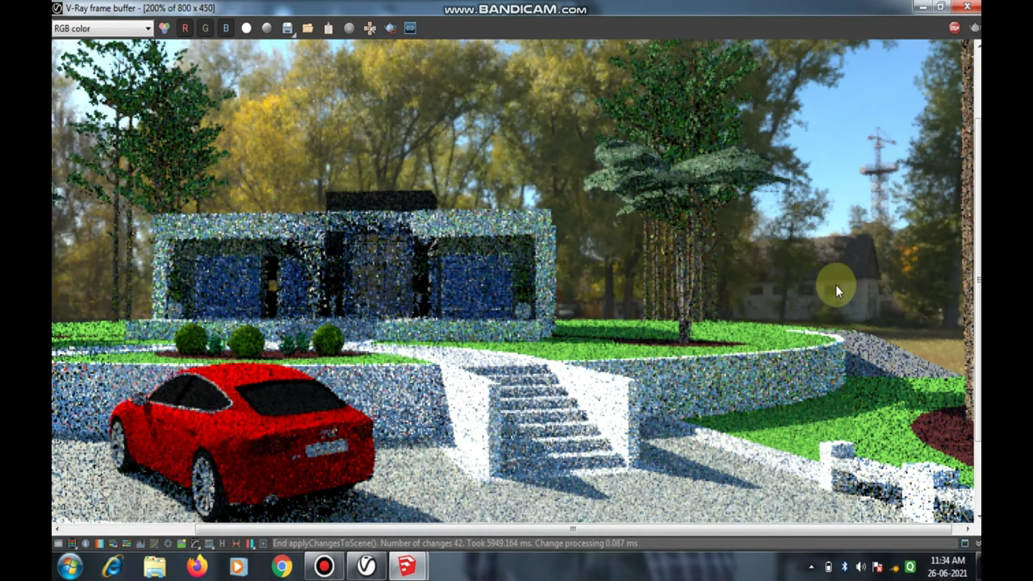
pyautogui.doubleClick(907, 339)
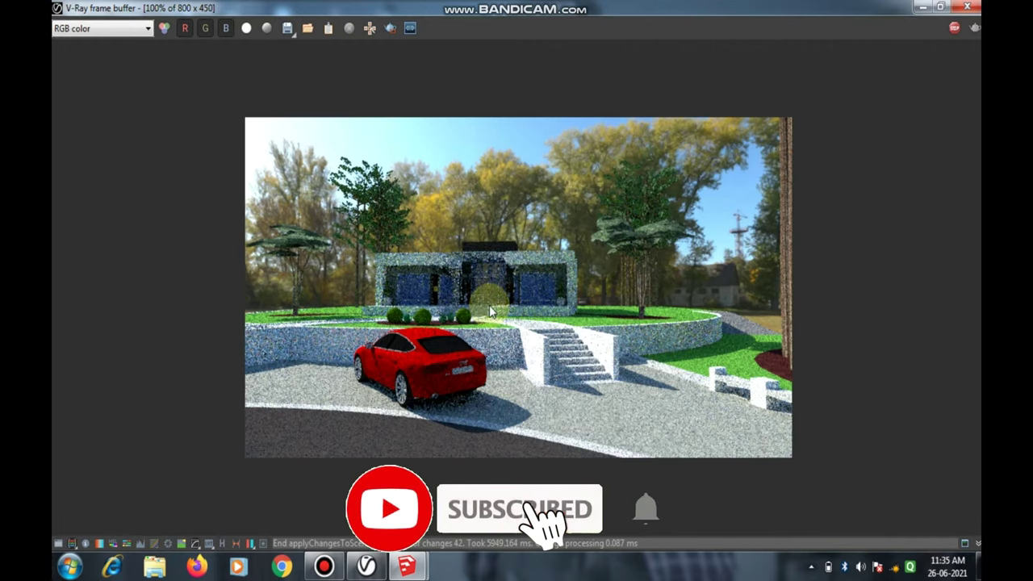
pyautogui.click(940, 6)
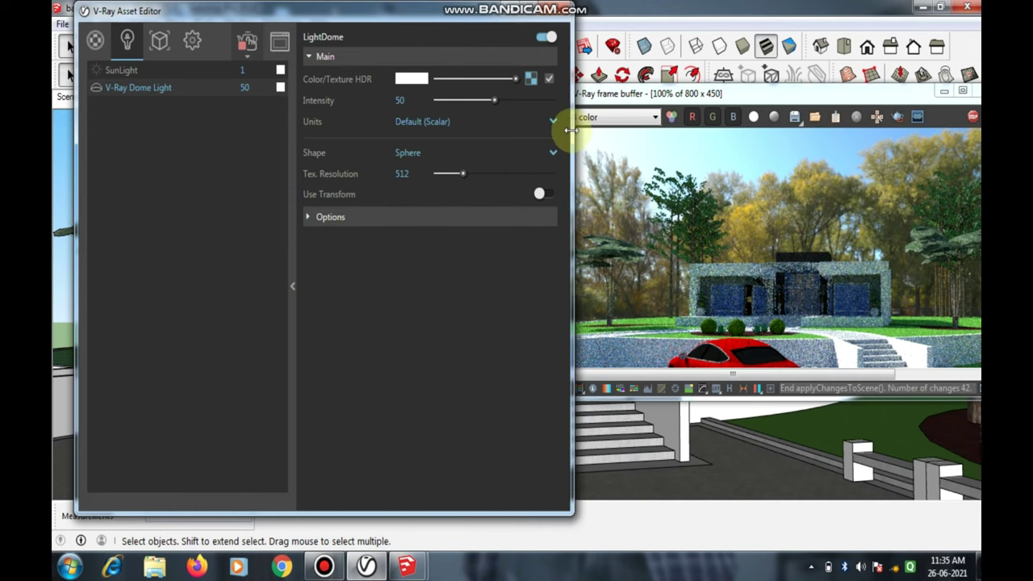
# Step: Open the dome light's HDR bitmap settings and expand its parameters and texture placement
pyautogui.click(343, 58)
pyautogui.click(355, 59)
pyautogui.click(533, 84)
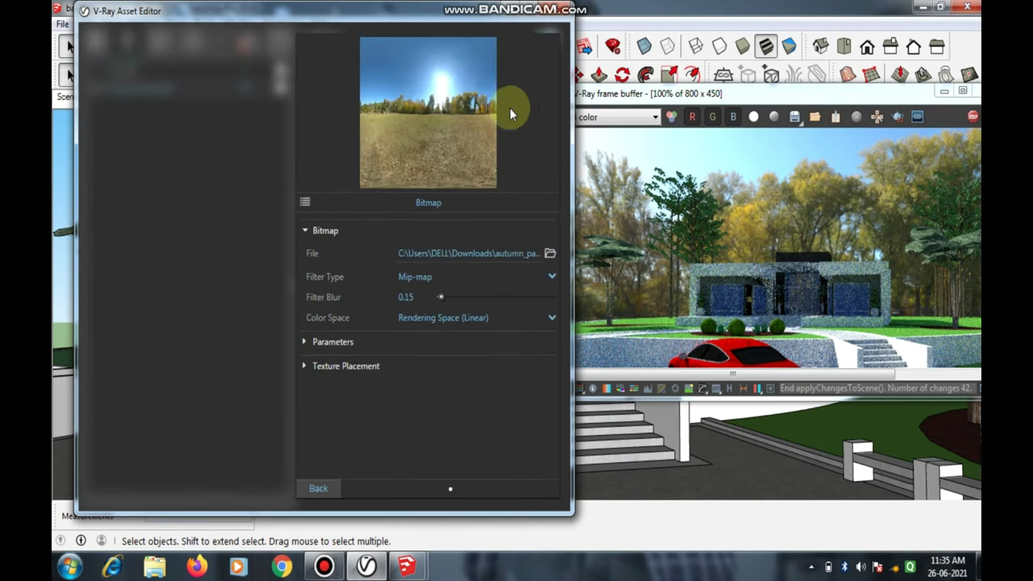
pyautogui.click(333, 341)
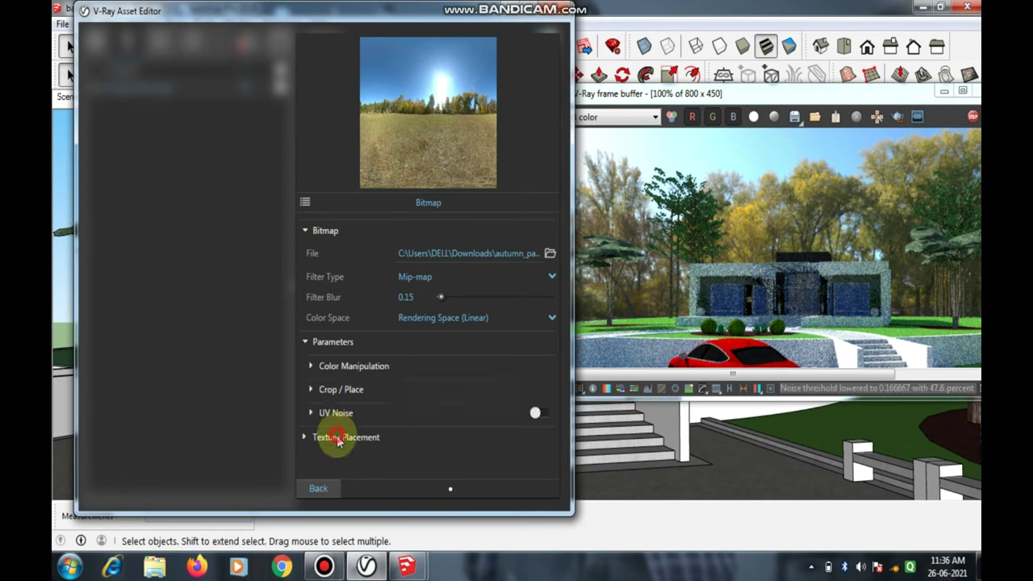
pyautogui.click(337, 435)
# Step: Rotate the autumn park HDR horizontally to 201.9 and review the render full-screen
pyautogui.scroll(-1, 344, 388)
pyautogui.scroll(-1, 344, 388)
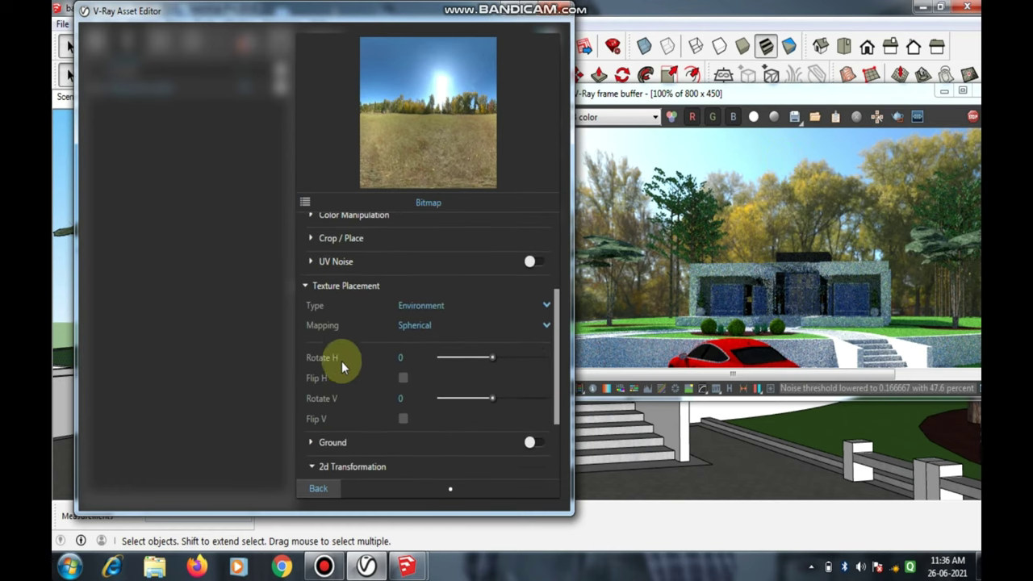
pyautogui.moveTo(488, 357); pyautogui.dragTo(522, 357)
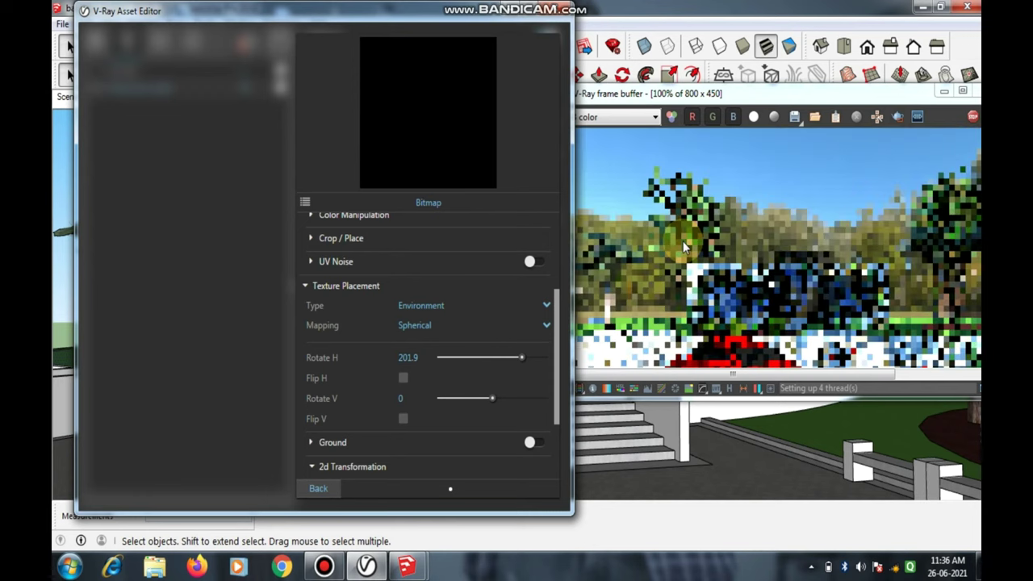
pyautogui.click(962, 91)
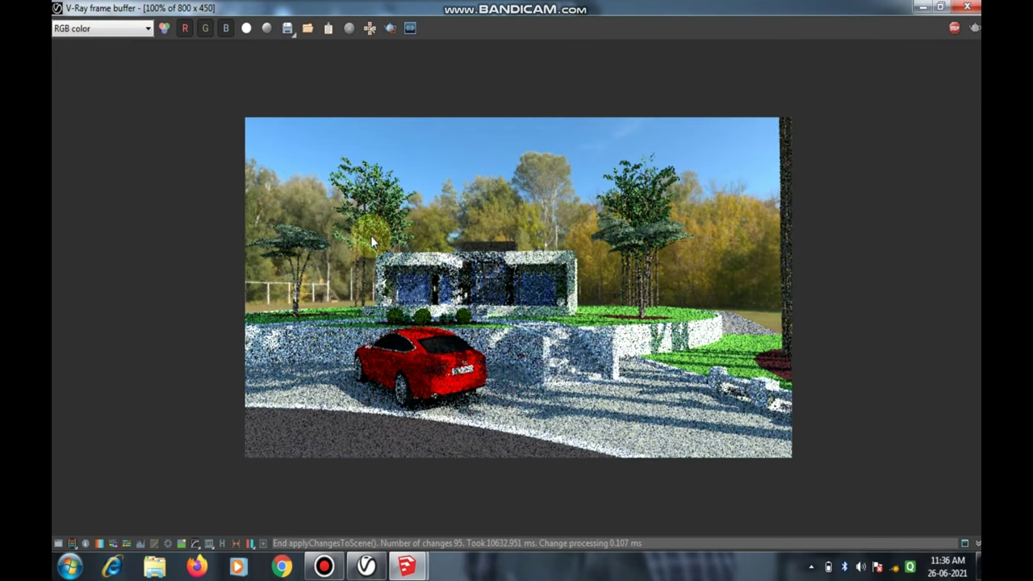
pyautogui.click(924, 7)
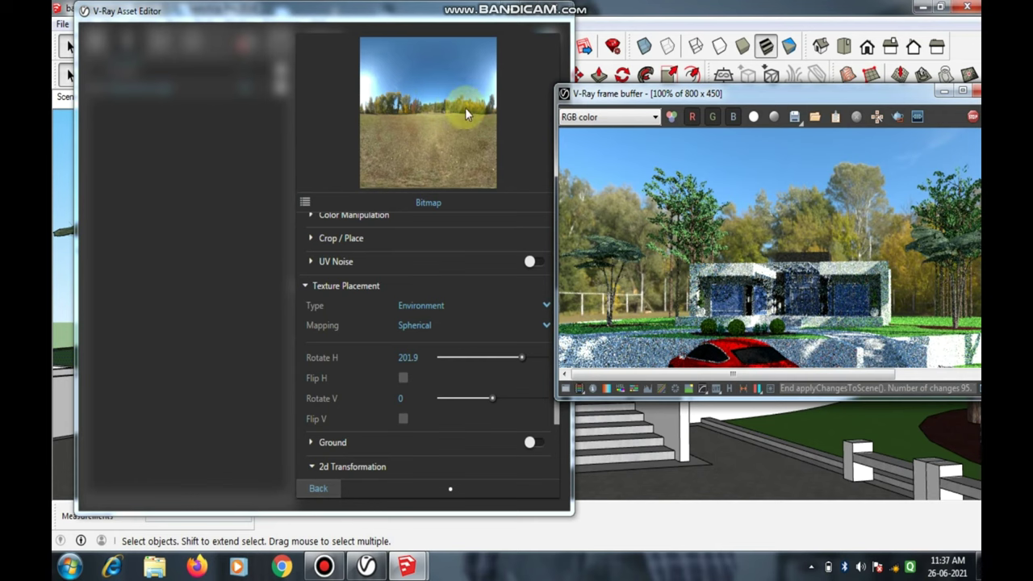
# Step: Load suburban_parking_area_4k as the Dome Light's HDR bitmap and maximize the render
pyautogui.click(311, 492)
pyautogui.click(307, 488)
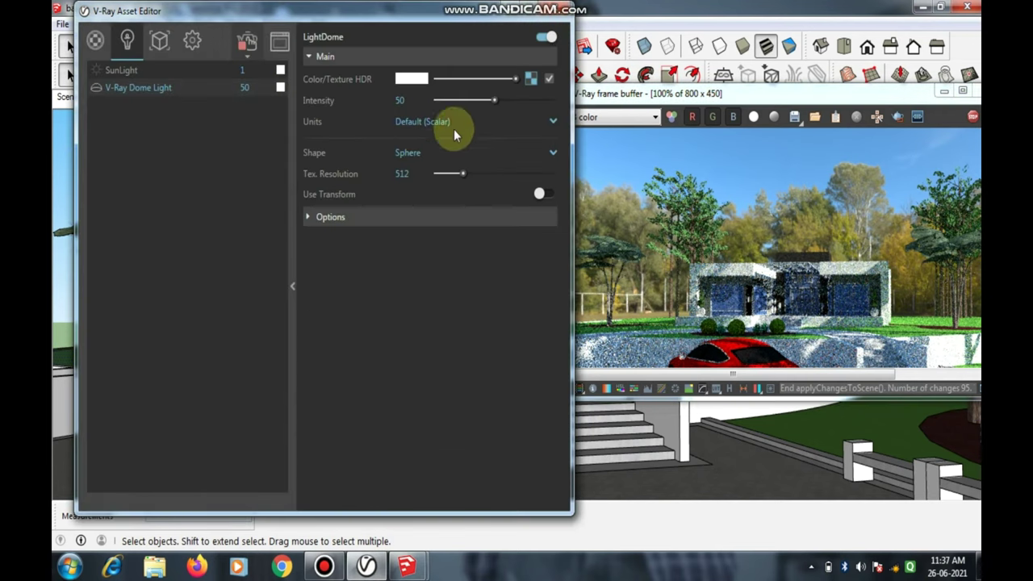
pyautogui.click(530, 78)
pyautogui.click(549, 253)
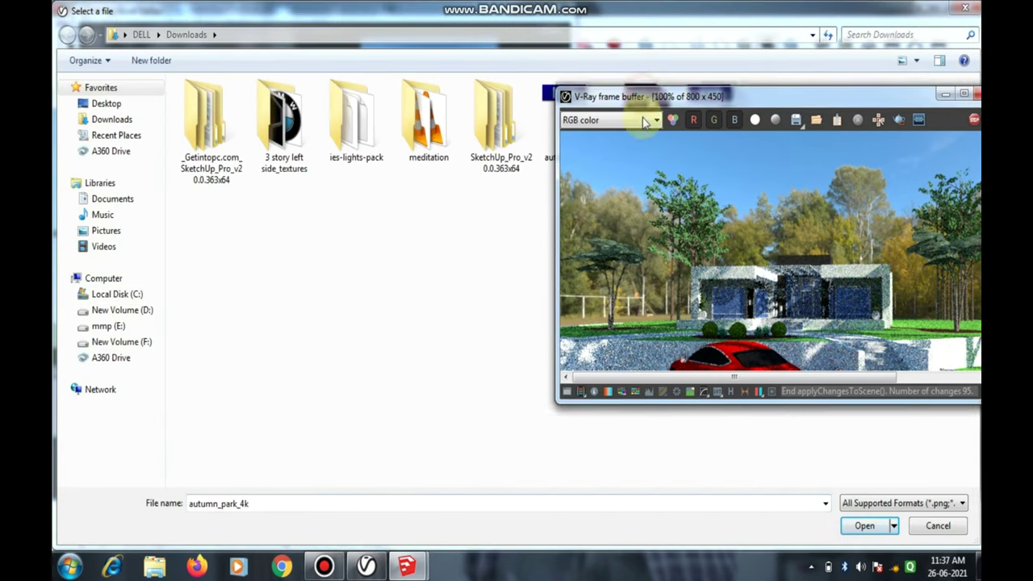
pyautogui.click(717, 130)
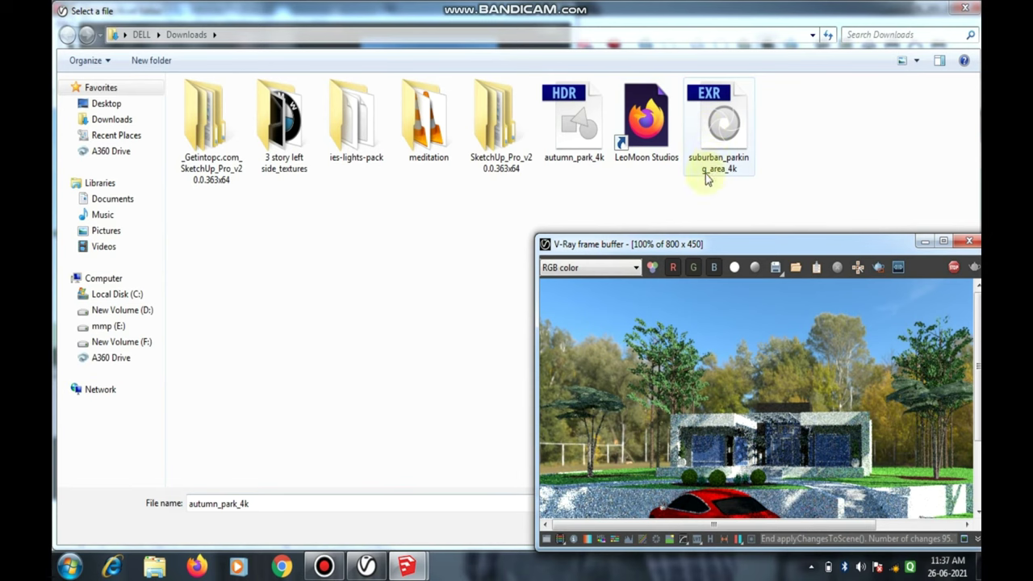
pyautogui.doubleClick(718, 132)
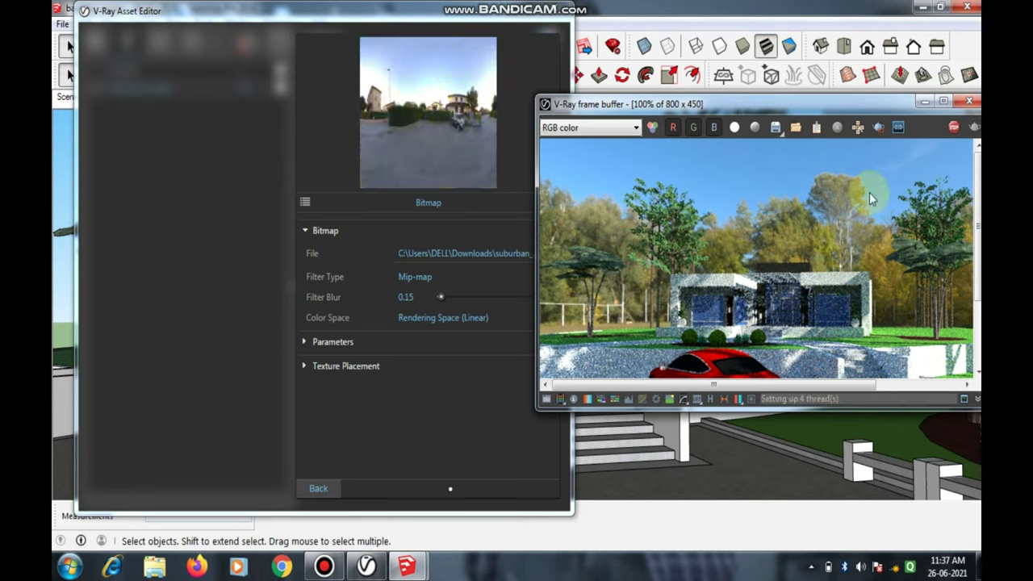
pyautogui.click(940, 103)
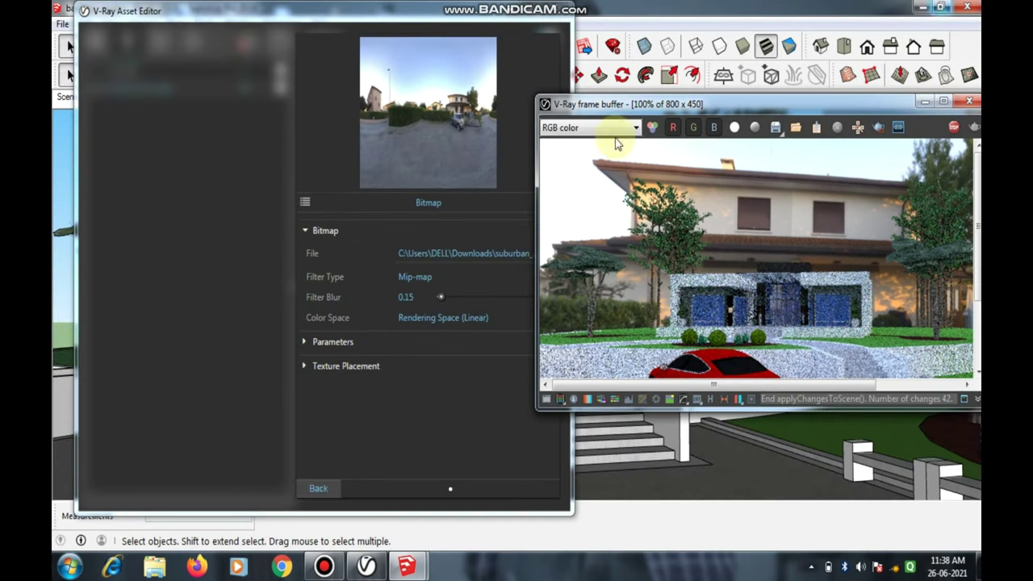
# Step: Set the suburban HDR's horizontal rotation to -188.6 and view the render full-screen
pyautogui.click(939, 6)
pyautogui.moveTo(468, 113); pyautogui.dragTo(492, 115)
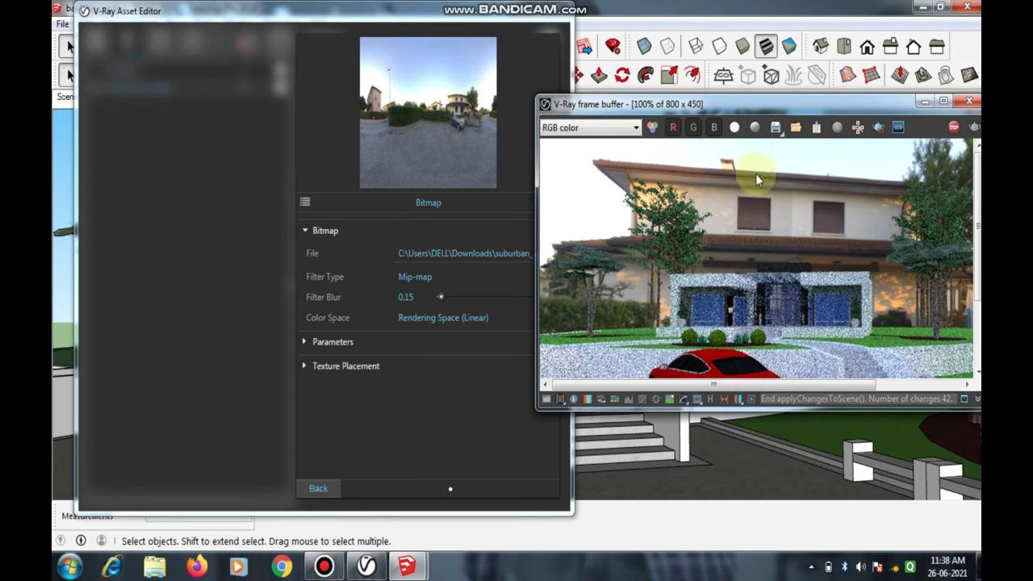
pyautogui.click(321, 365)
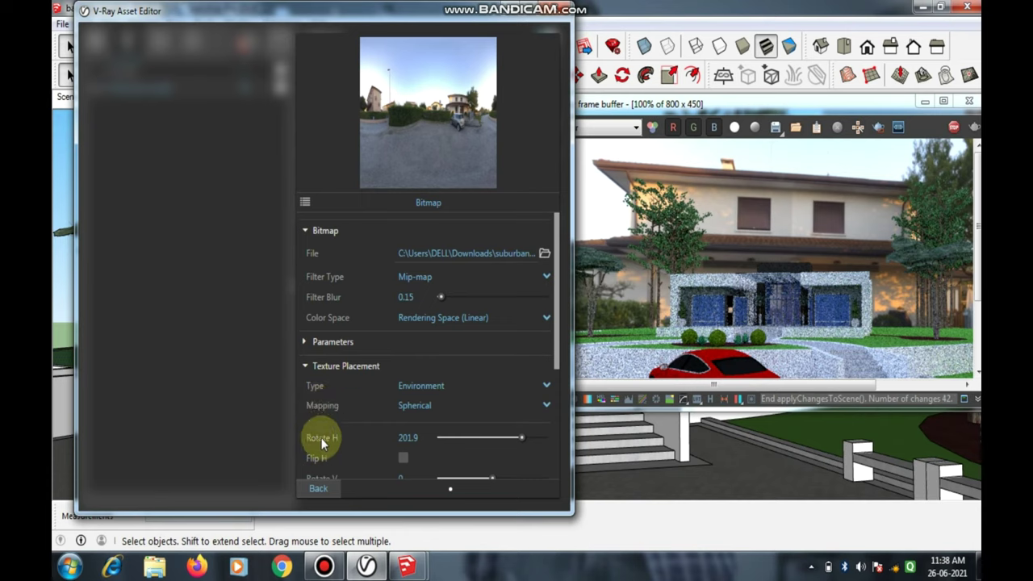
pyautogui.click(488, 438)
pyautogui.click(472, 436)
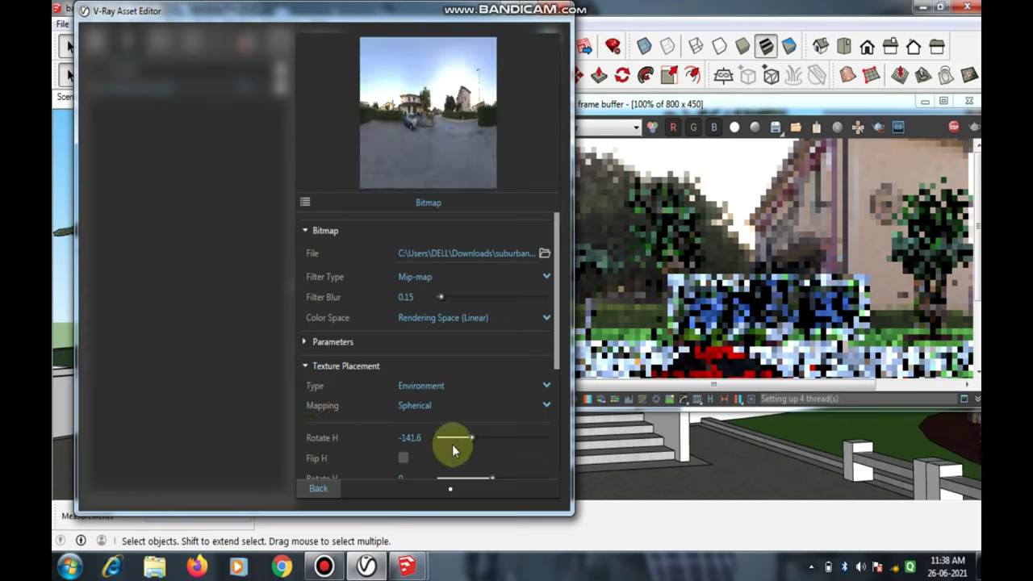
pyautogui.moveTo(452, 439); pyautogui.dragTo(465, 428)
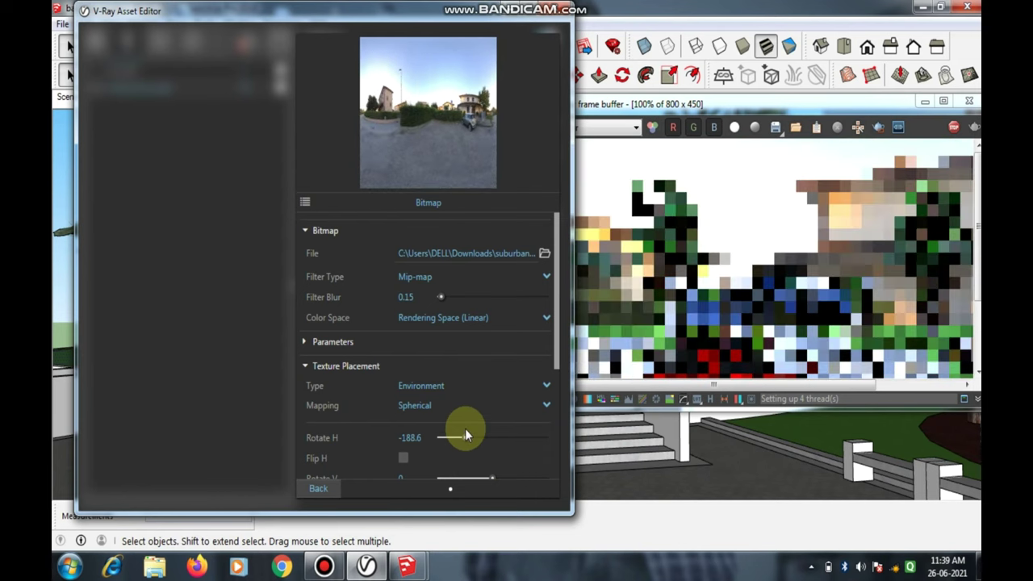
pyautogui.click(943, 101)
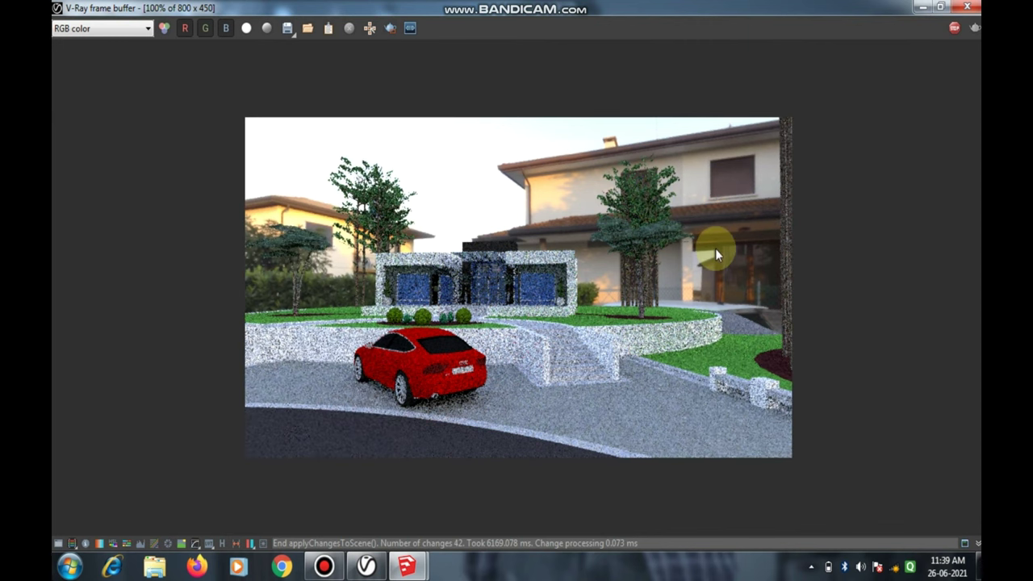
# Step: Bring the Asset Editor forward, return the bitmap to autumn_park_4k, and review the maximized render
pyautogui.click(941, 8)
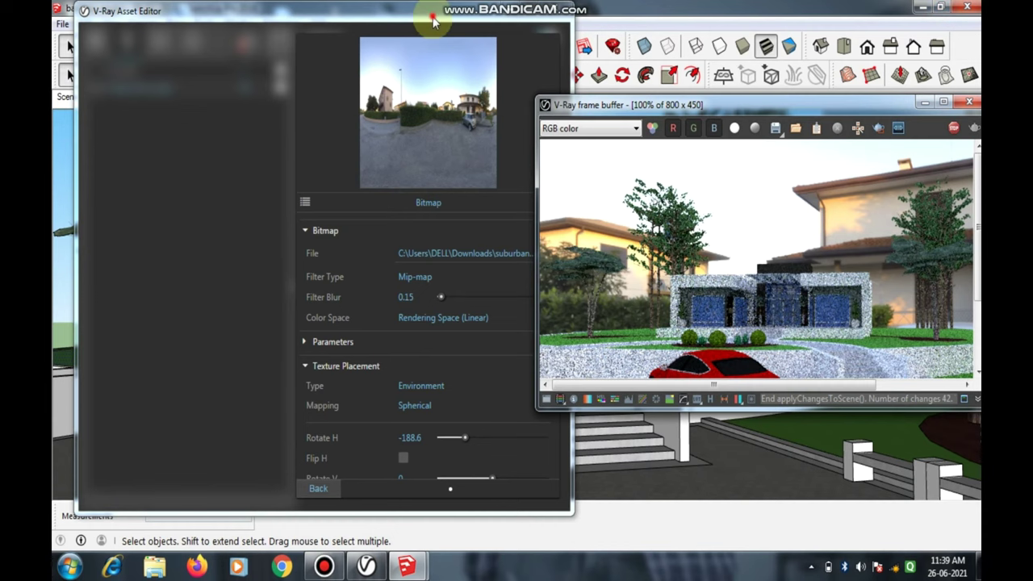
pyautogui.moveTo(387, 9); pyautogui.dragTo(372, 10)
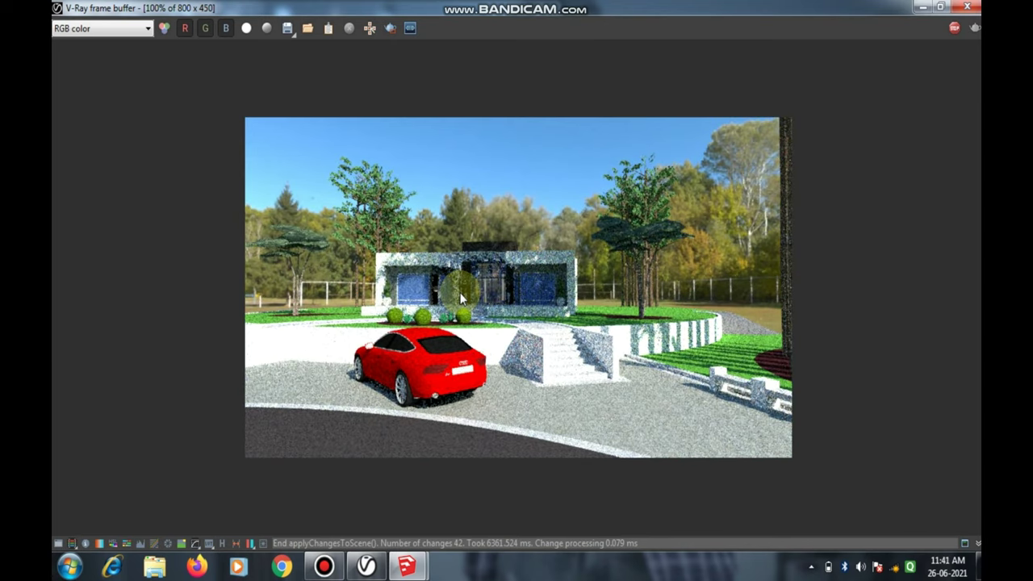
pyautogui.click(940, 6)
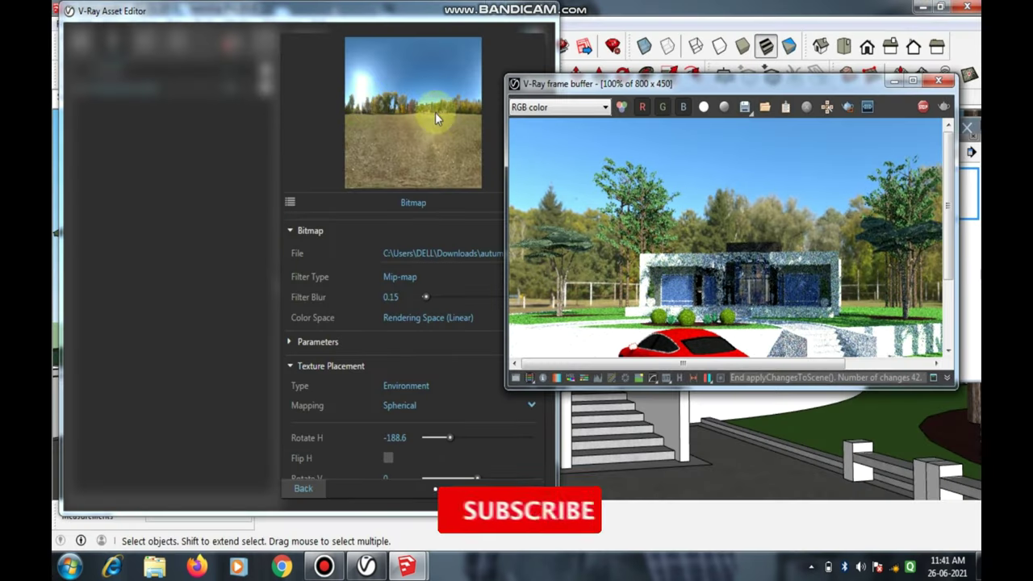
pyautogui.click(914, 82)
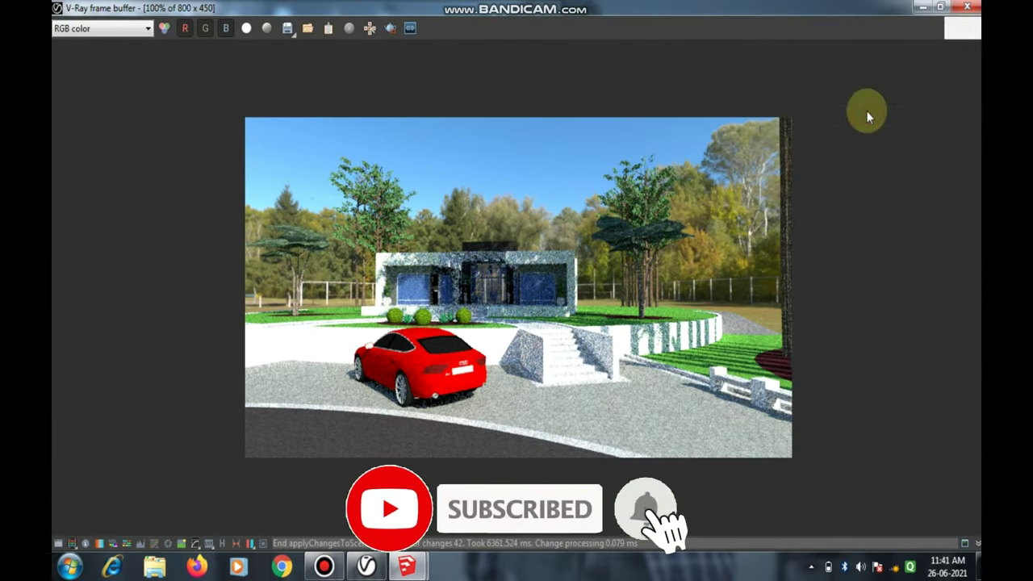
pyautogui.scroll(1, 483, 300)
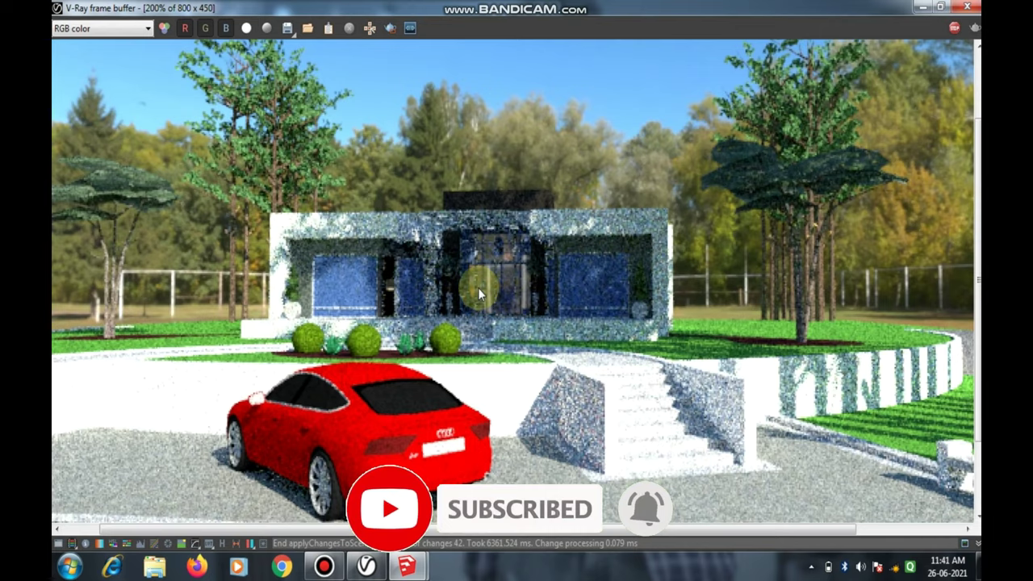
pyautogui.scroll(-1, 482, 300)
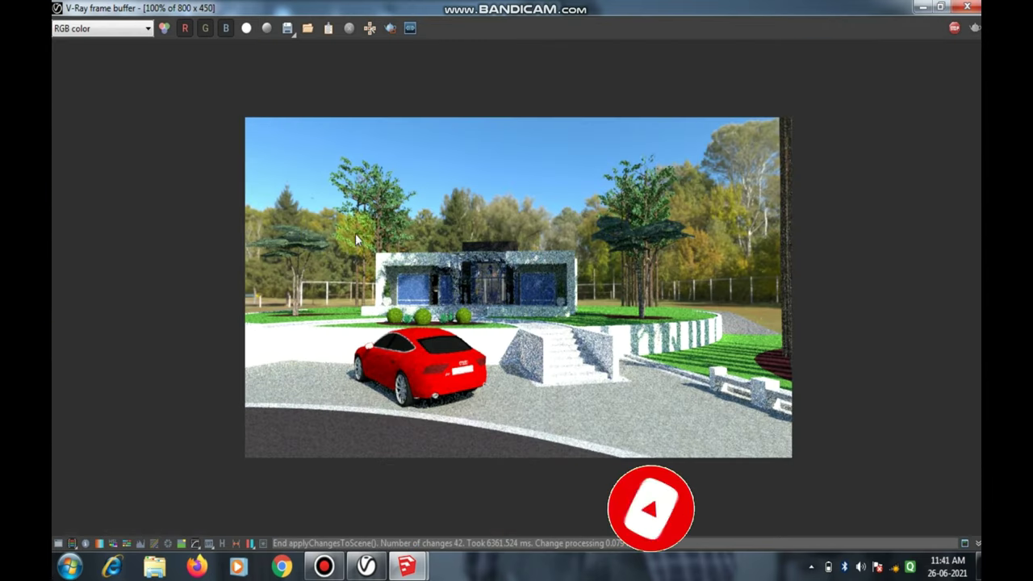
pyautogui.click(463, 232)
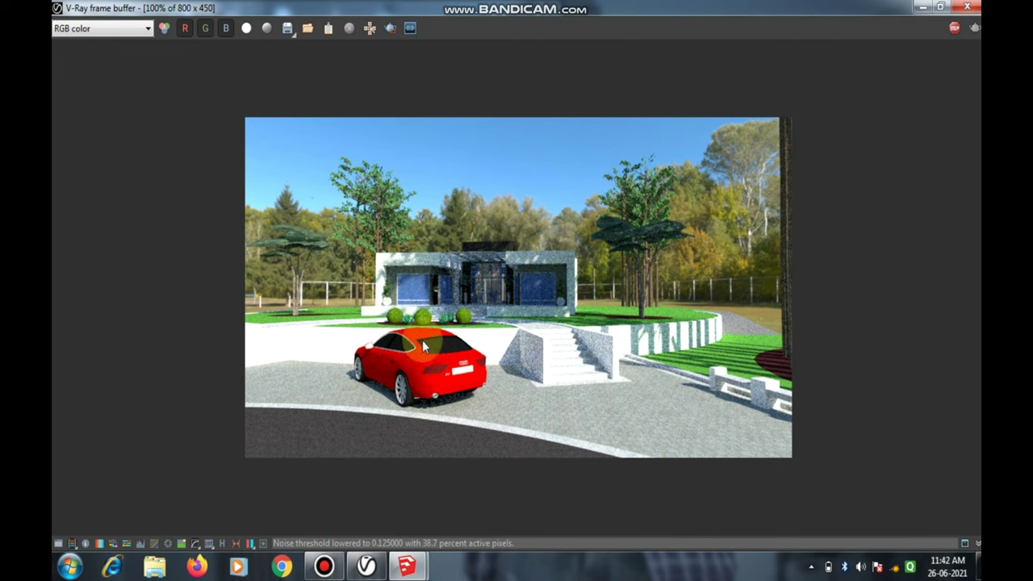
# Step: Zoom in and out on the refining autumn park render in the maximized frame buffer
pyautogui.scroll(2, 449, 279)
pyautogui.scroll(-1, 448, 275)
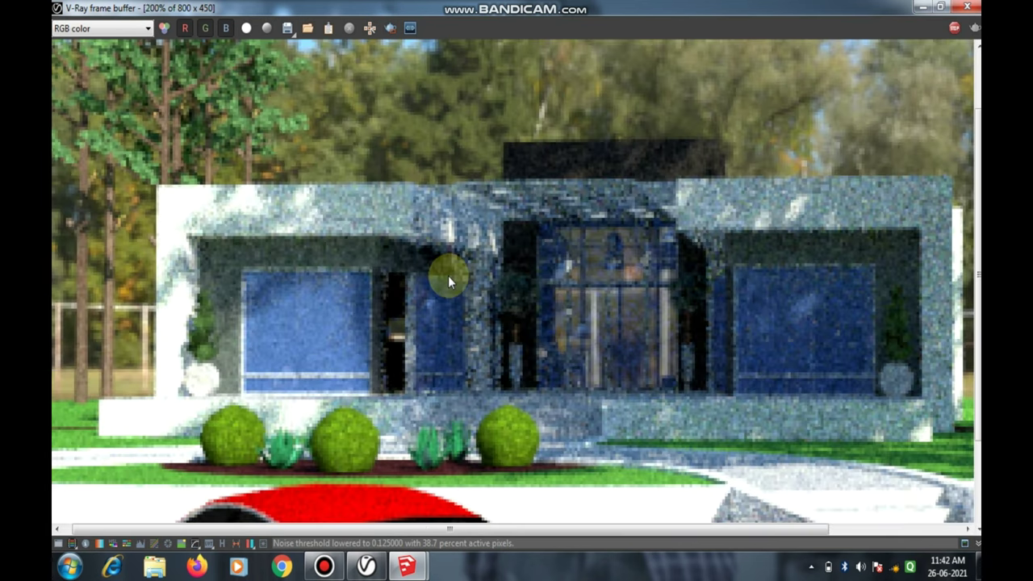
pyautogui.scroll(-1, 560, 277)
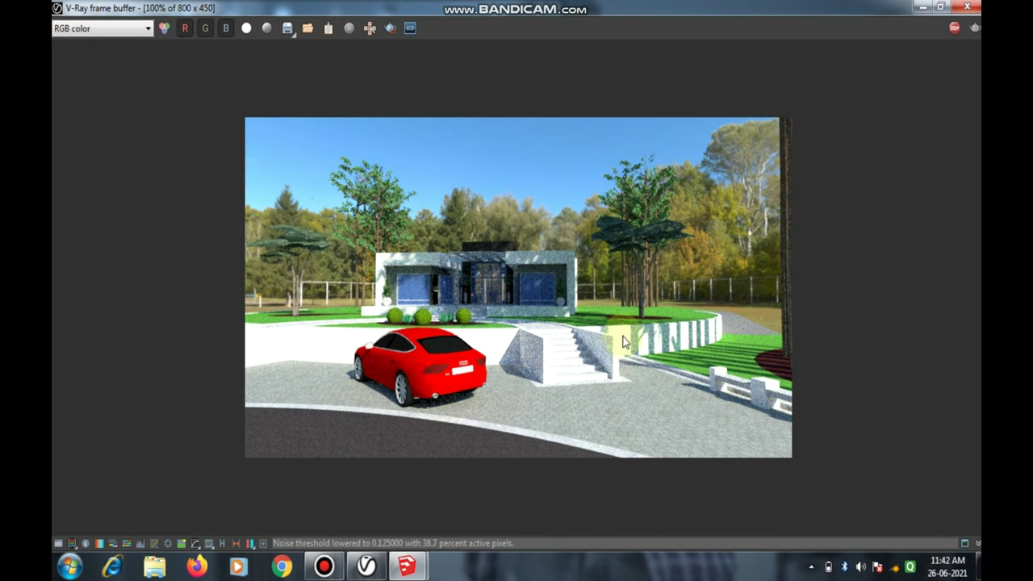
pyautogui.scroll(1, 637, 339)
pyautogui.scroll(2, 684, 306)
pyautogui.scroll(-4, 676, 286)
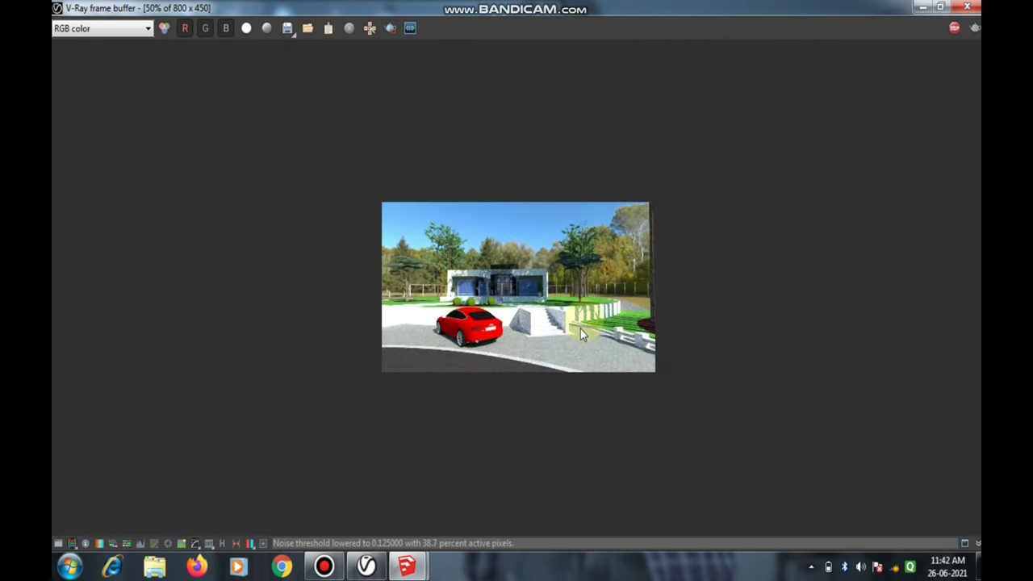
pyautogui.scroll(1, 580, 328)
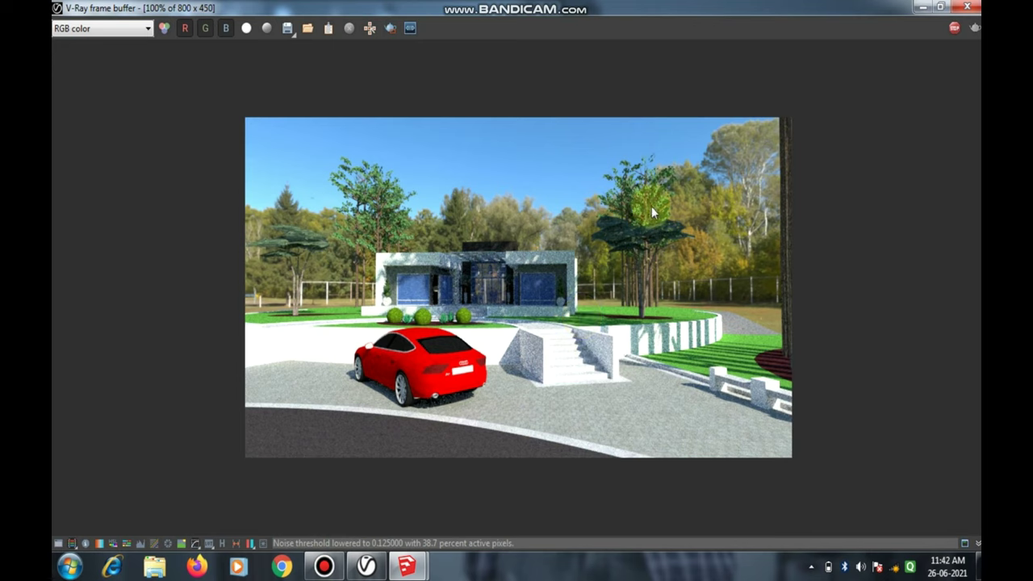
# Step: Restore the frame buffer and reposition the windows with the LightDome parameters beside the render
pyautogui.click(939, 6)
pyautogui.moveTo(611, 84); pyautogui.dragTo(634, 95)
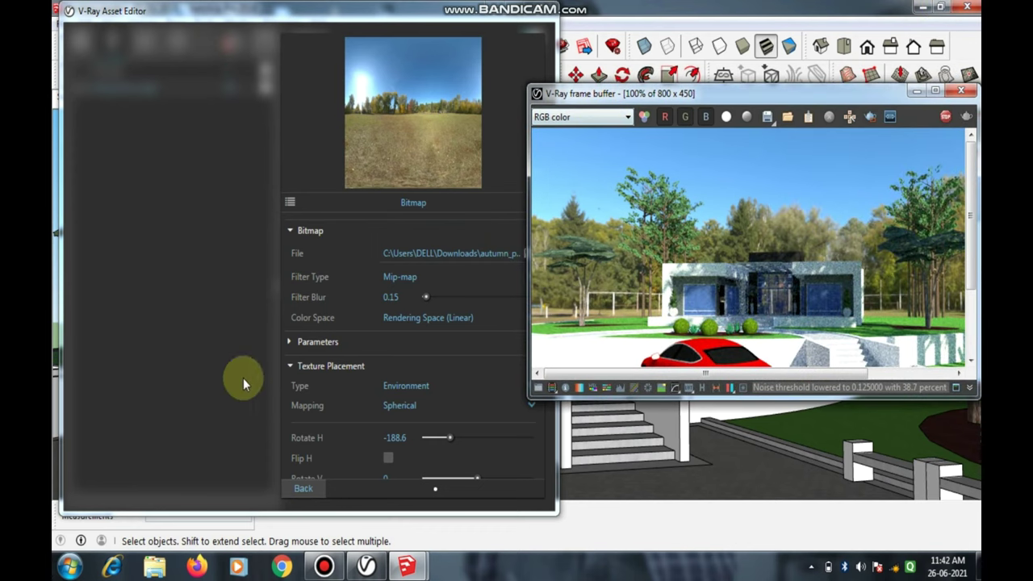
pyautogui.click(291, 489)
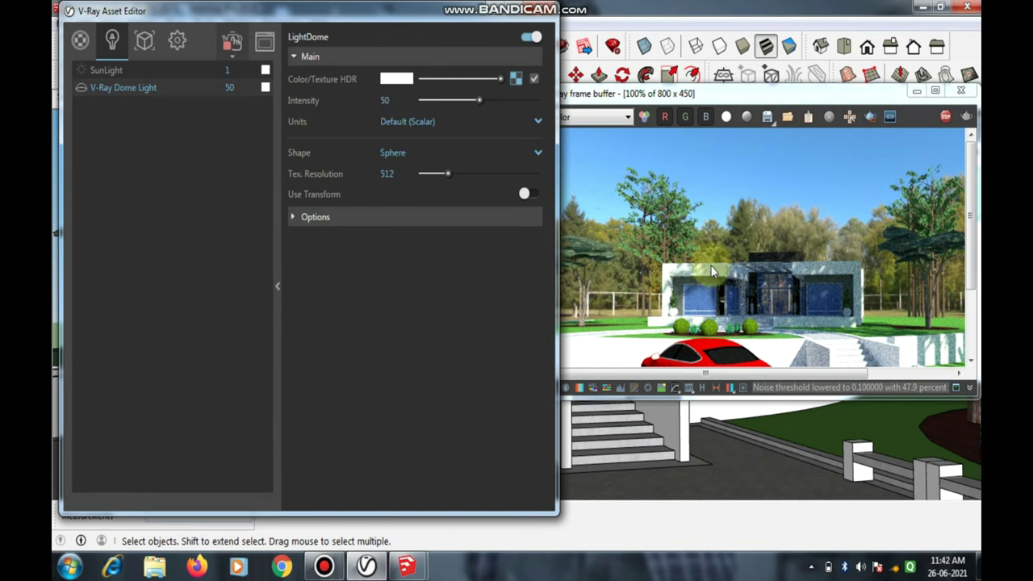
pyautogui.moveTo(466, 16); pyautogui.dragTo(458, 113)
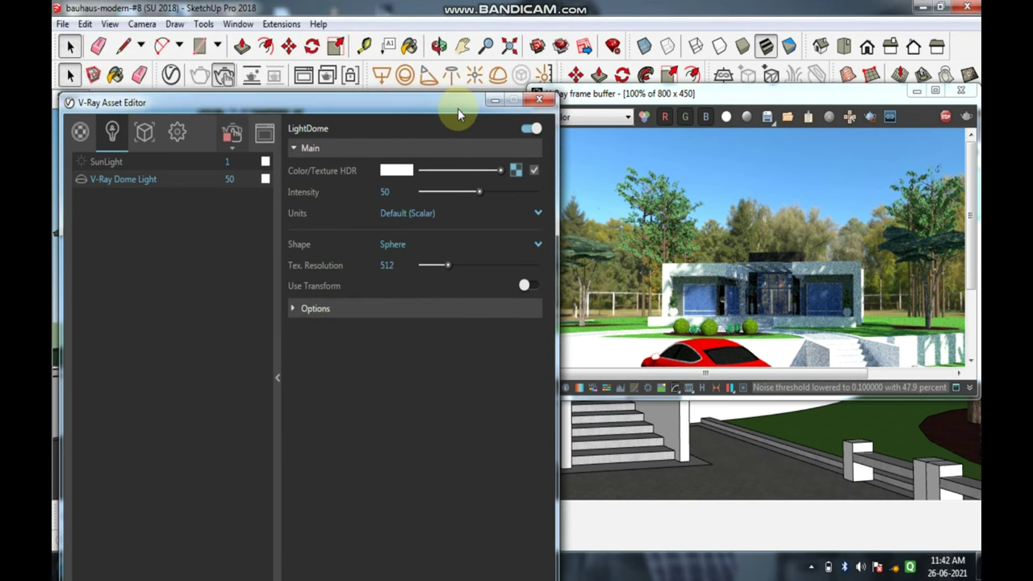